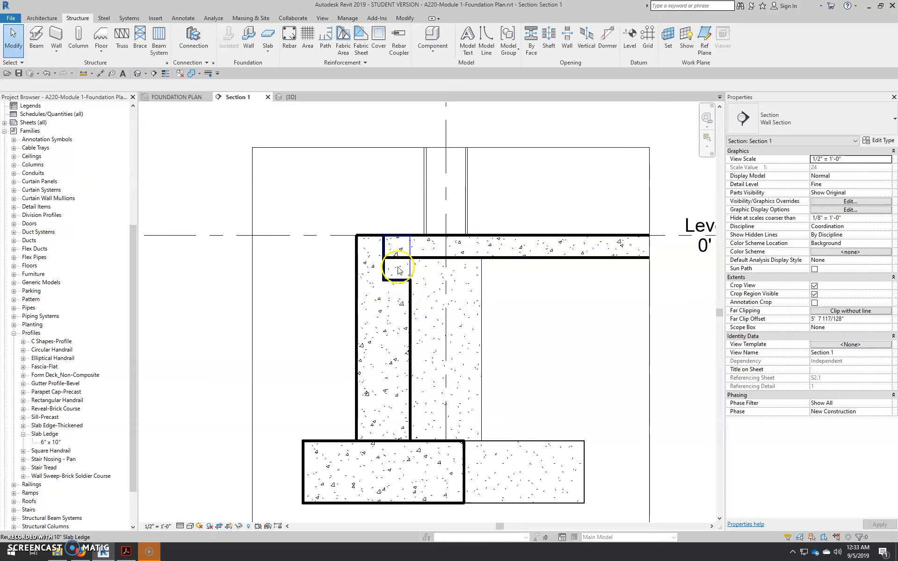
In the foundation plan, place a Thickened 24" x 12" slab edge along the 5" foundation slab's edge between grids A and B
middle_click_drag(390, 294, 361, 336)
scroll(355, 330, "up", 2)
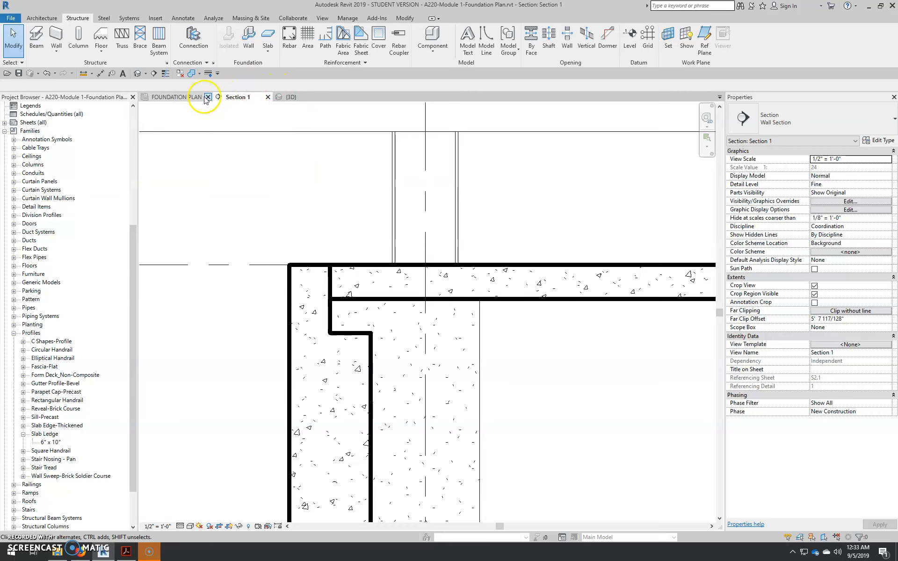
left_click(182, 98)
scroll(327, 196, "up", 6)
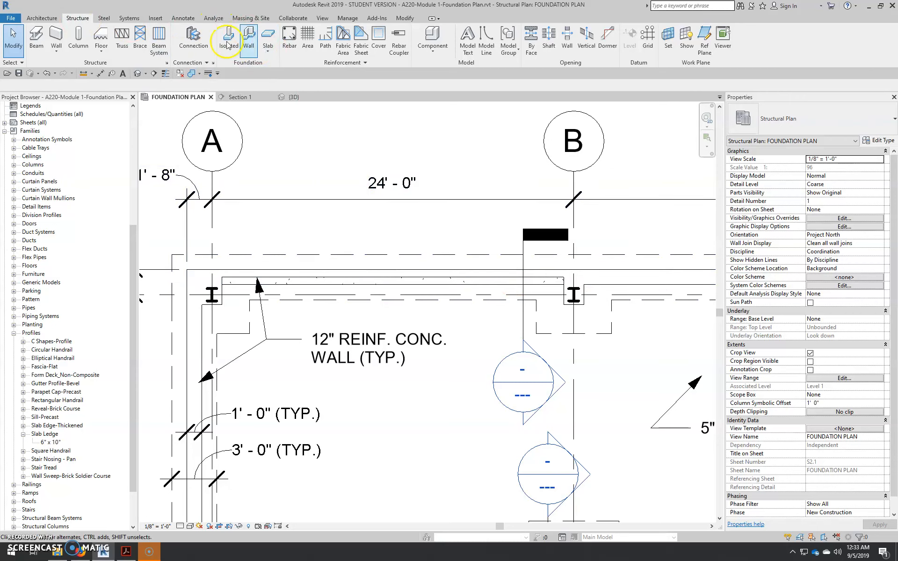
left_click(272, 54)
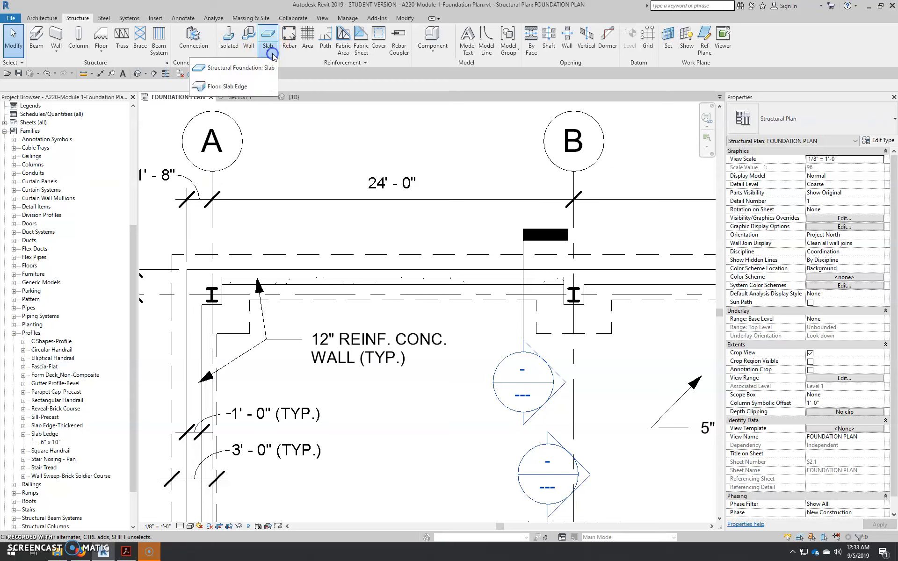
left_click(221, 89)
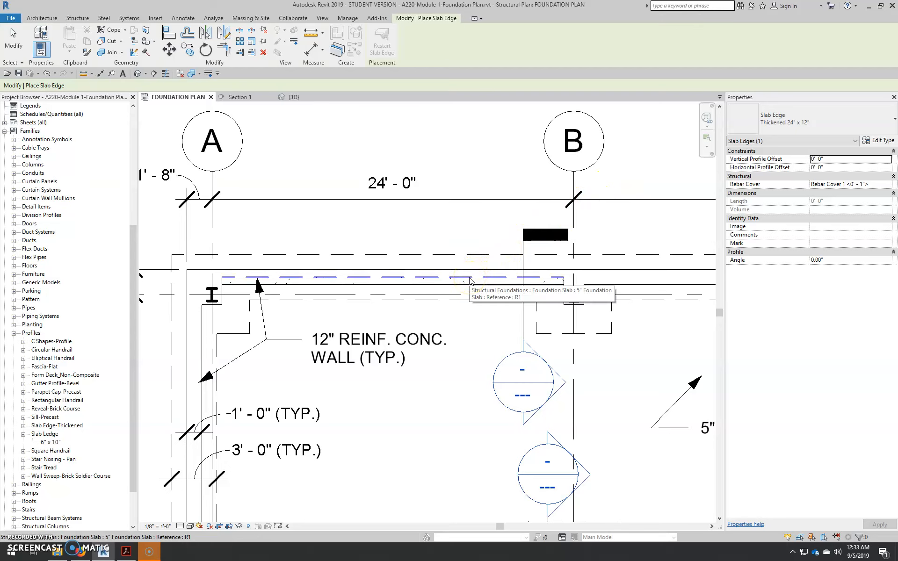
left_click(581, 280)
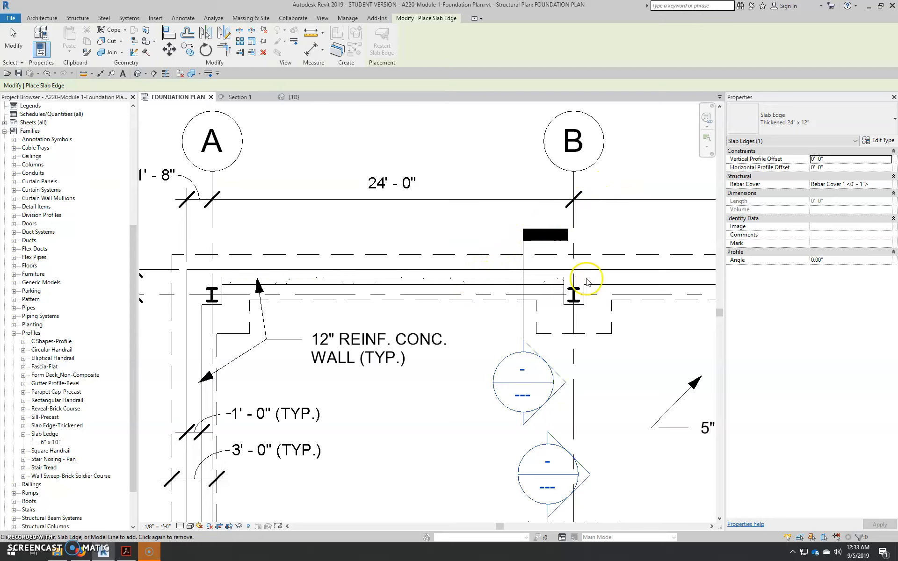
left_click(535, 279)
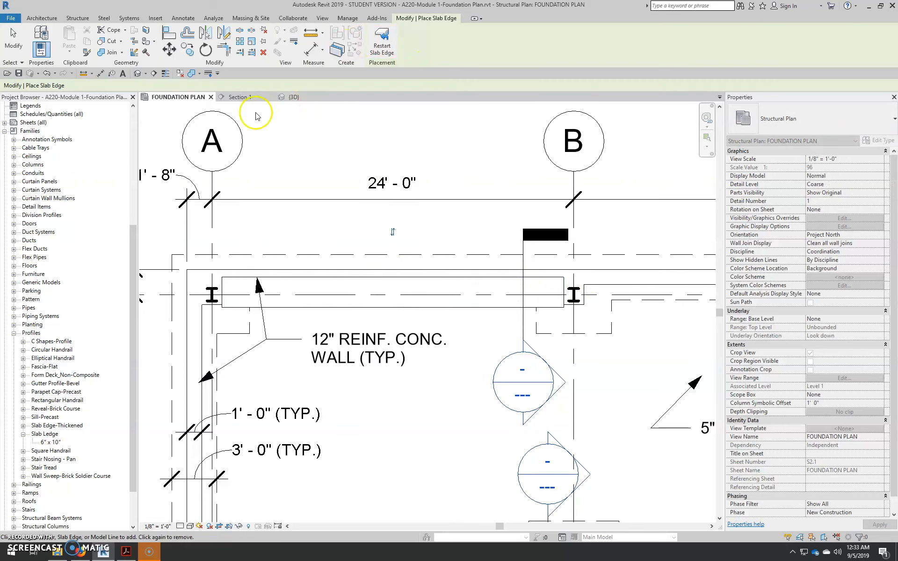
Finish placing slab edges and examine in Section 1 how the thickened edge meets the slab and the wall ledge
left_click(241, 97)
scroll(370, 325, "down", 2)
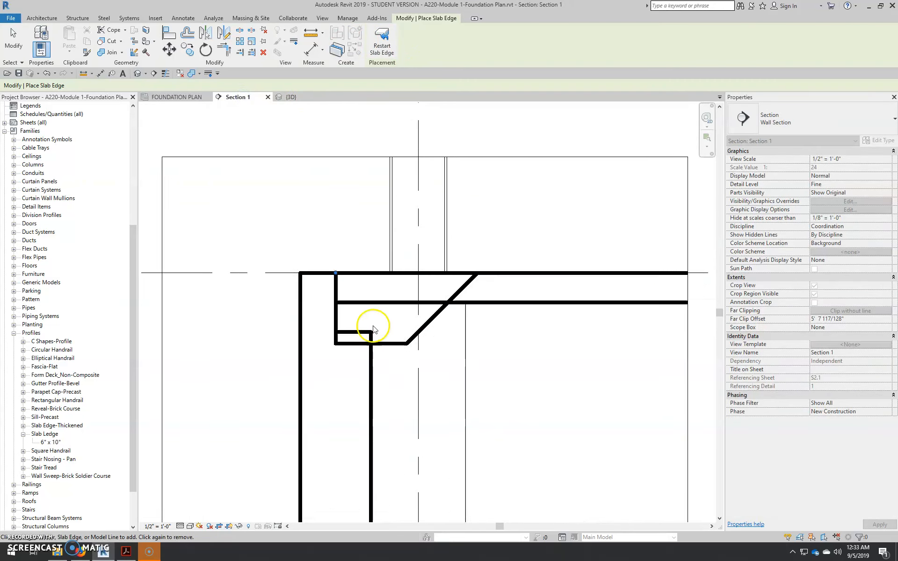
scroll(398, 334, "up", 2)
key("Escape")
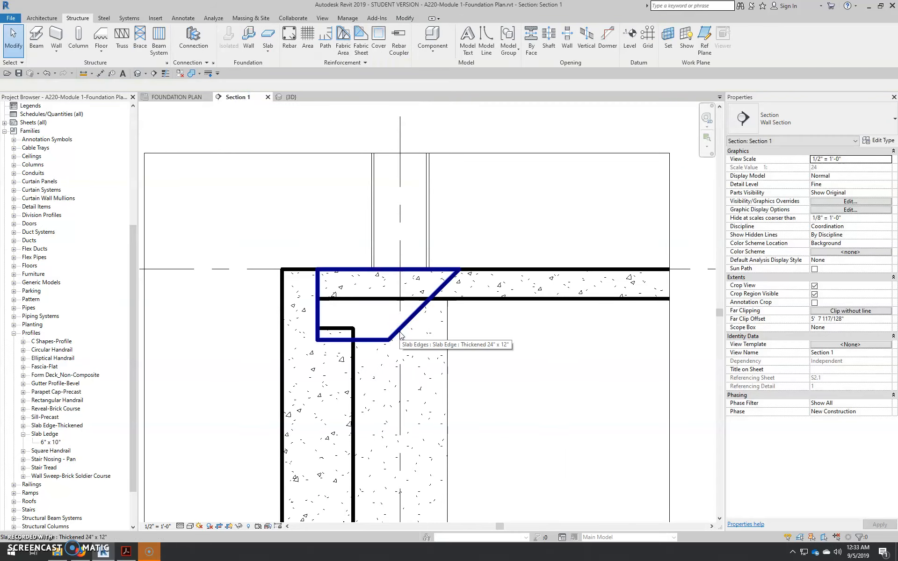
left_click(400, 332)
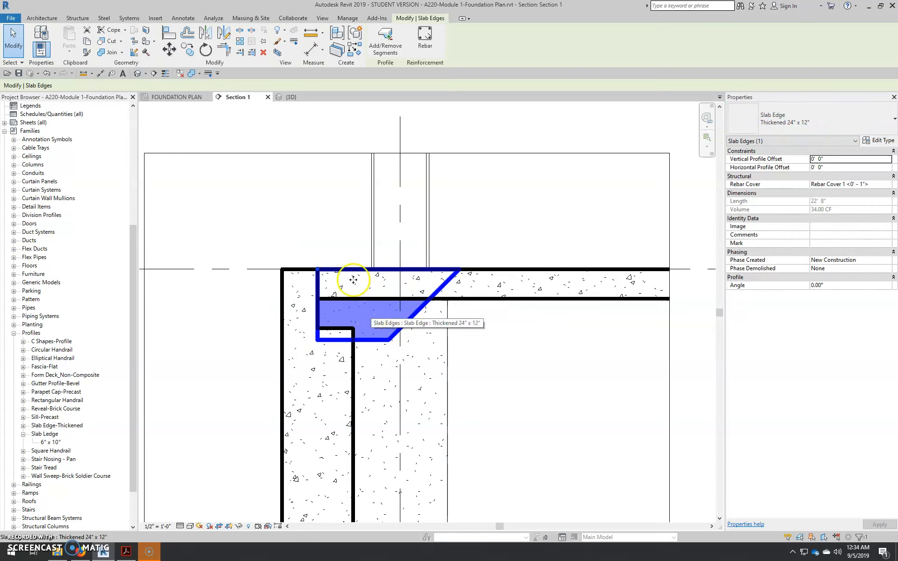
left_click(317, 269)
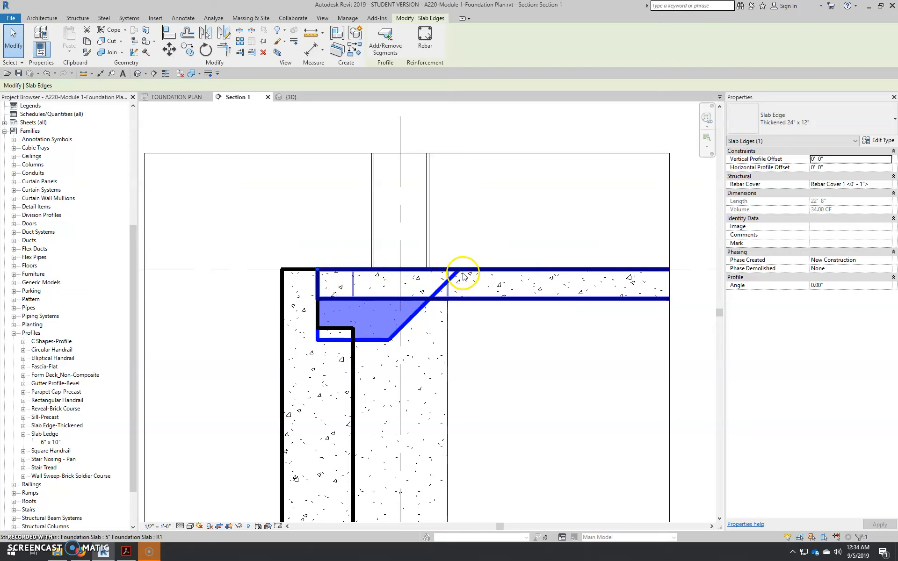
left_click_drag(322, 270, 452, 269)
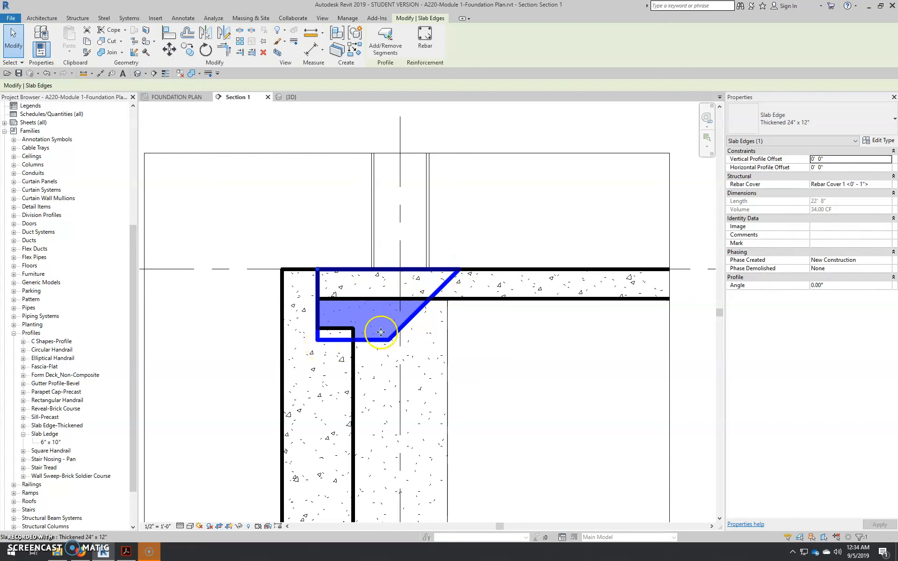
left_click(495, 346)
scroll(358, 334, "up", 2)
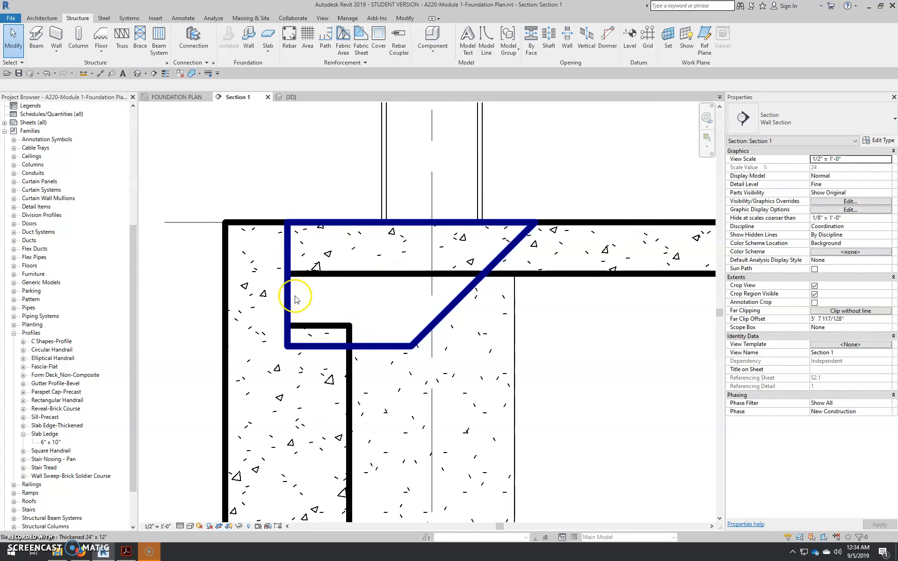
Duplicate the placed slab edge's type as Thickened 11" x 5" and apply it to the slab edge
left_click(453, 300)
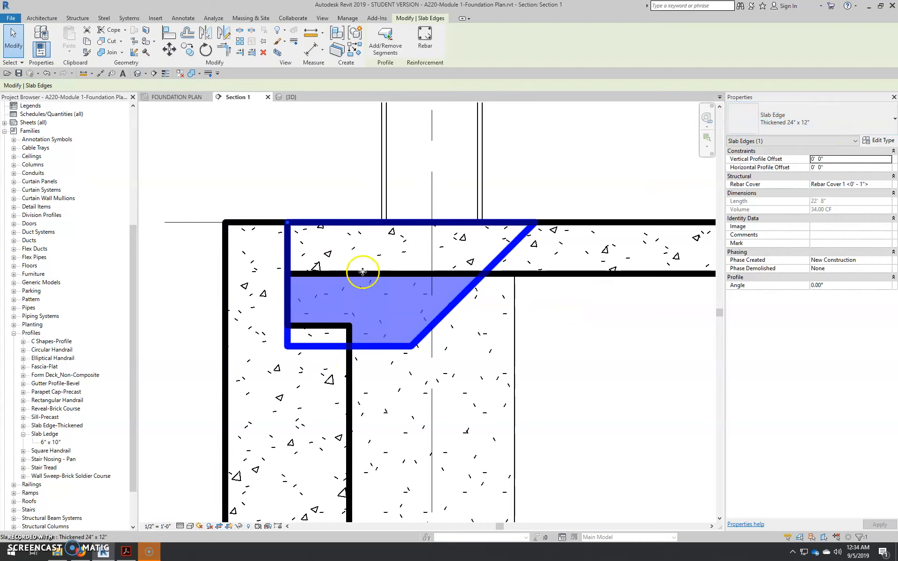
left_click(878, 140)
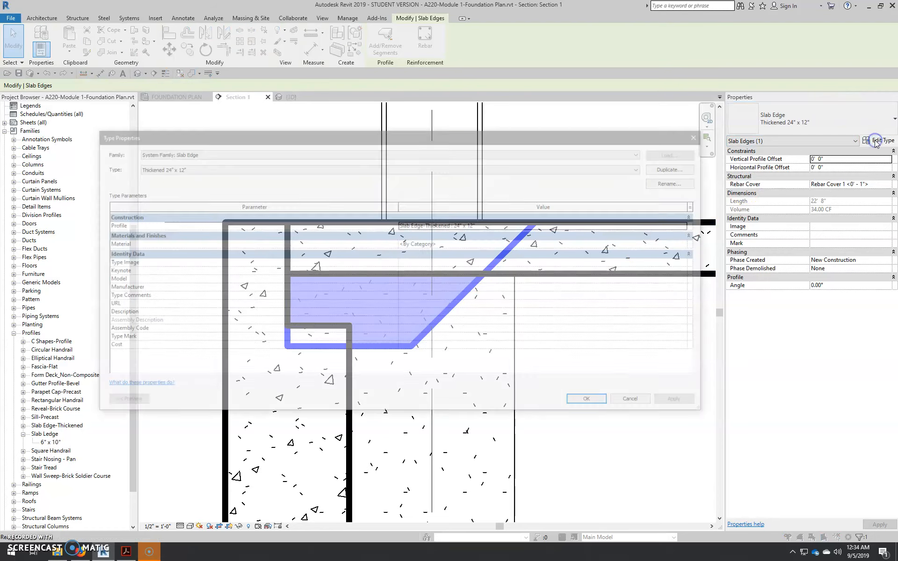
left_click(668, 169)
left_click(226, 336)
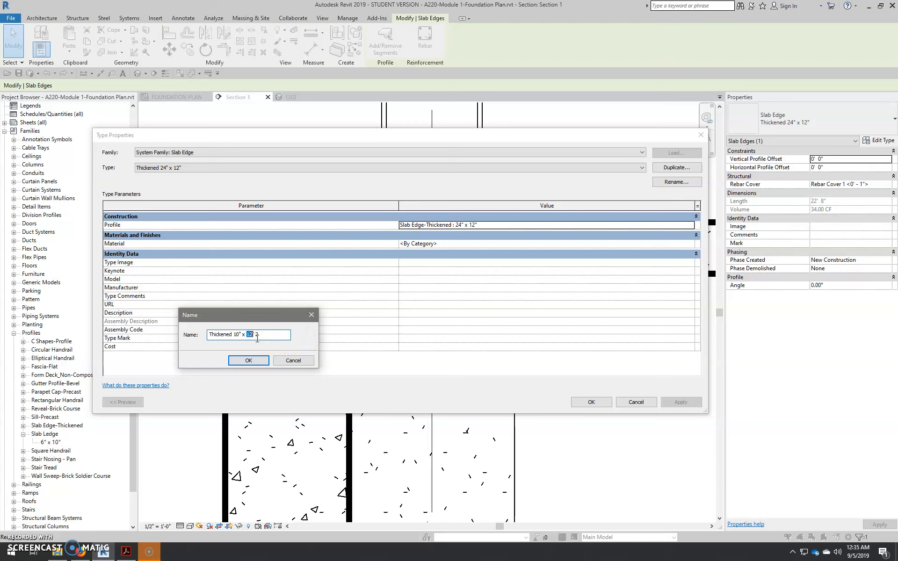
left_click(236, 335)
left_click(250, 360)
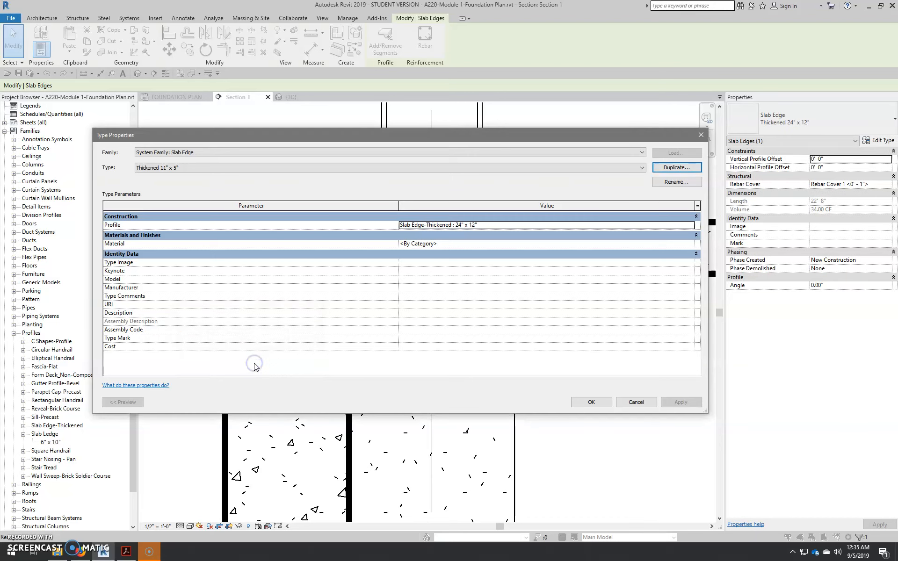
left_click(664, 225)
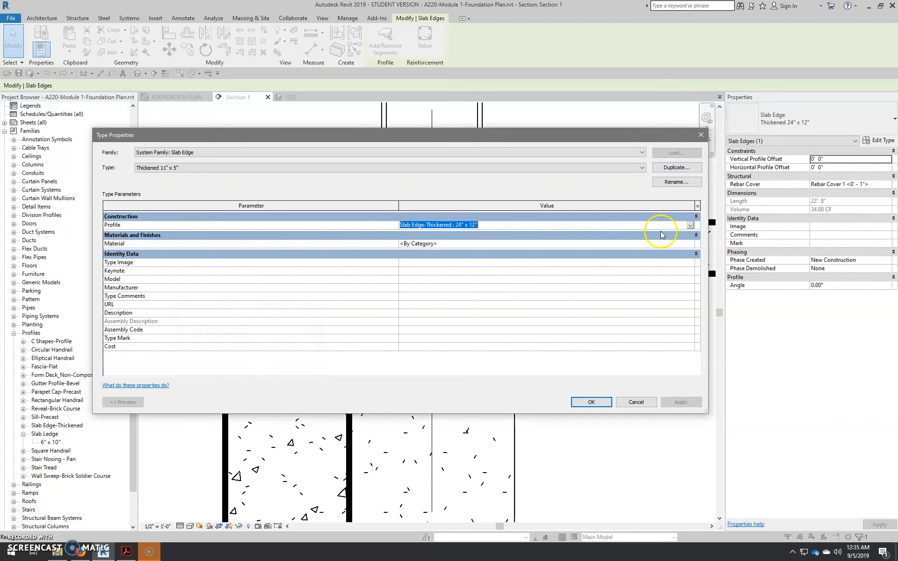
left_click(690, 225)
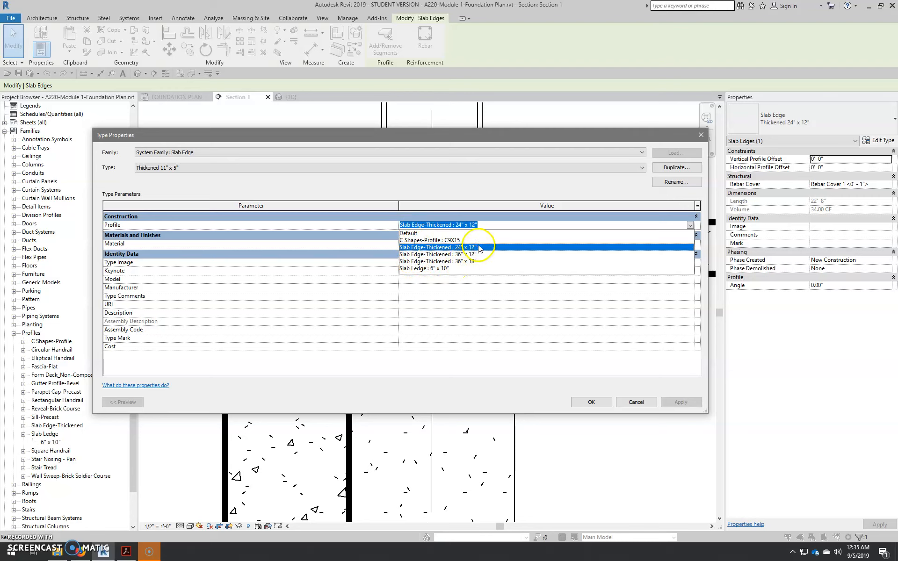
left_click(591, 403)
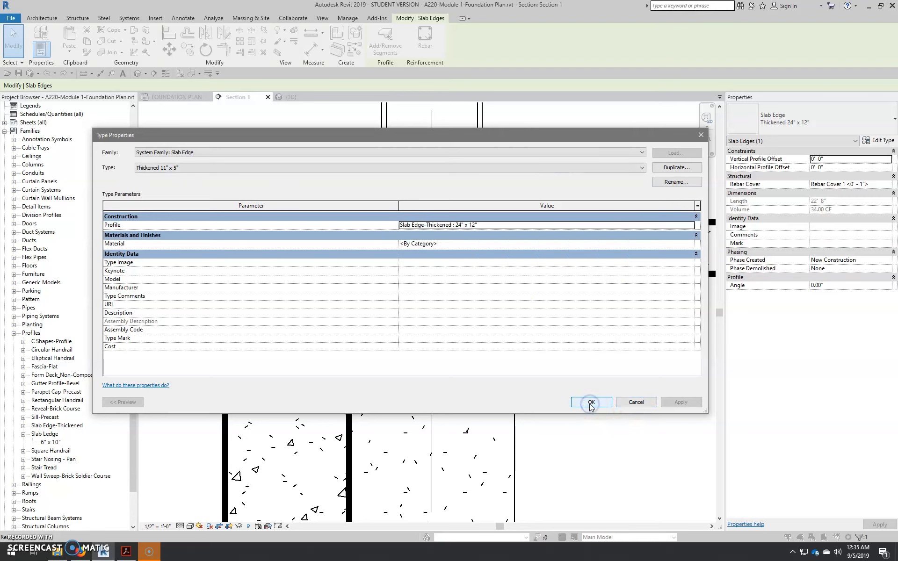
left_click(572, 386)
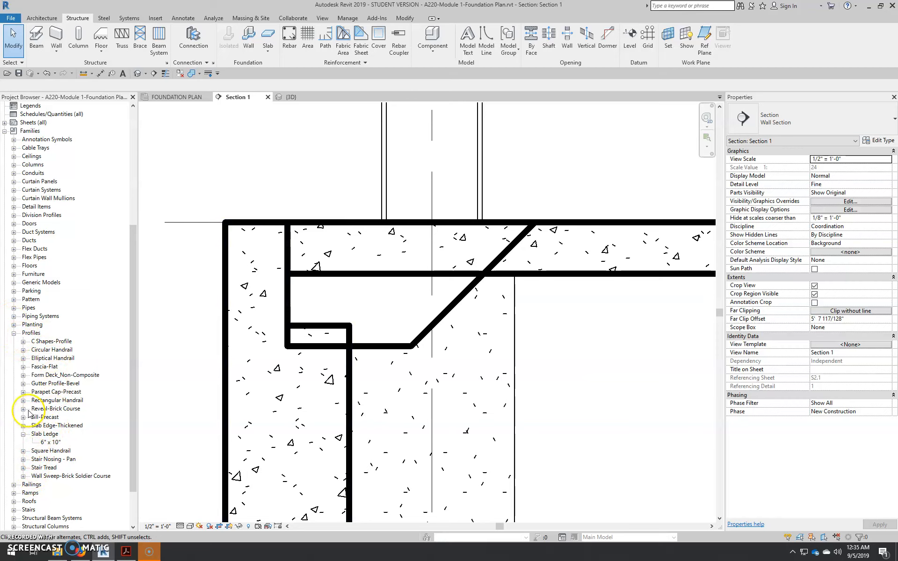
Duplicate the 24" x 12" type of the Slab Edge-Thickened profile family and name the copy 11" x 5"
left_click(23, 425)
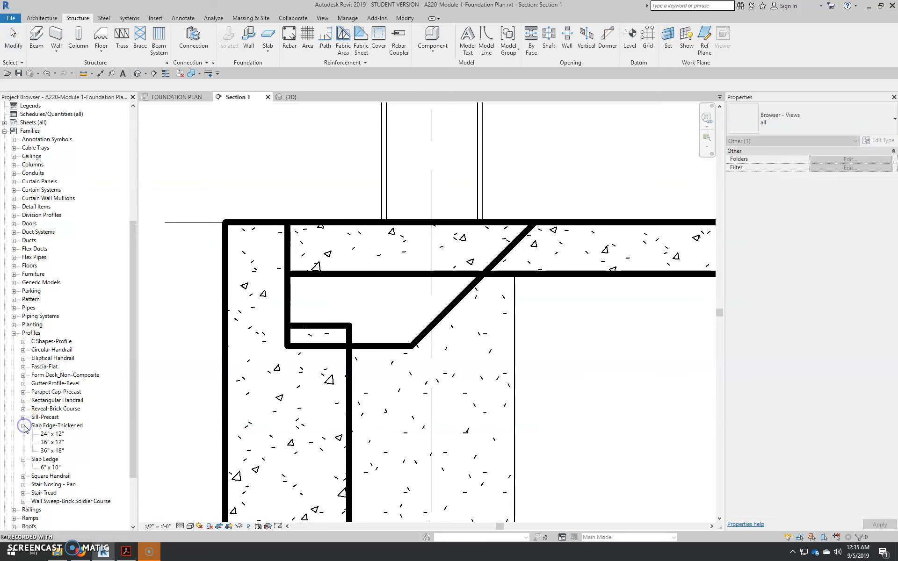
right_click(53, 435)
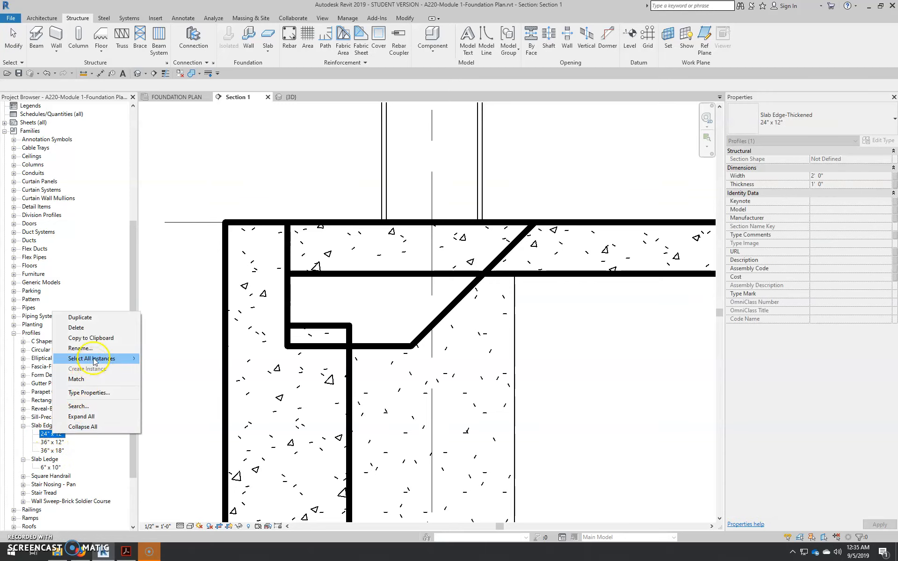
left_click(96, 322)
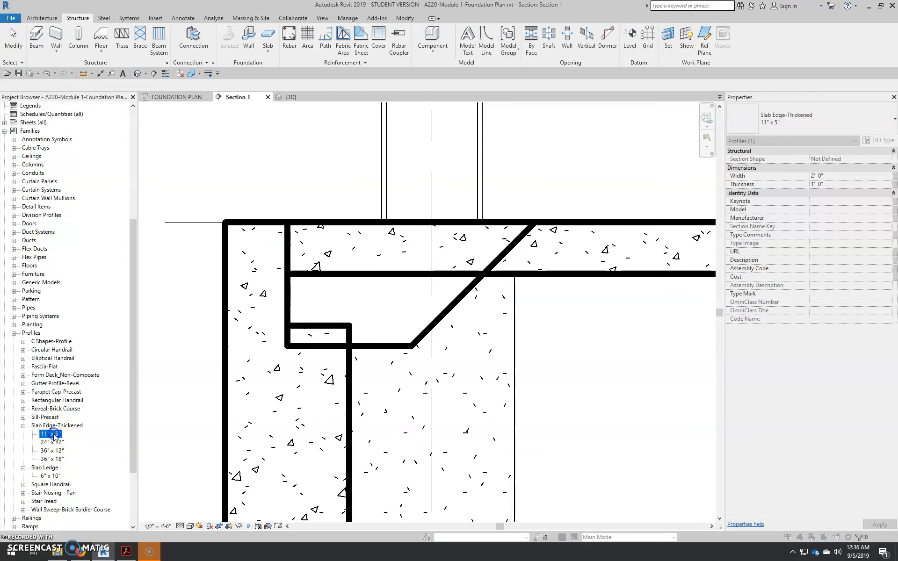
Set the 11" x 5" profile type's width to 11" and its thickness to 5"
double_click(55, 436)
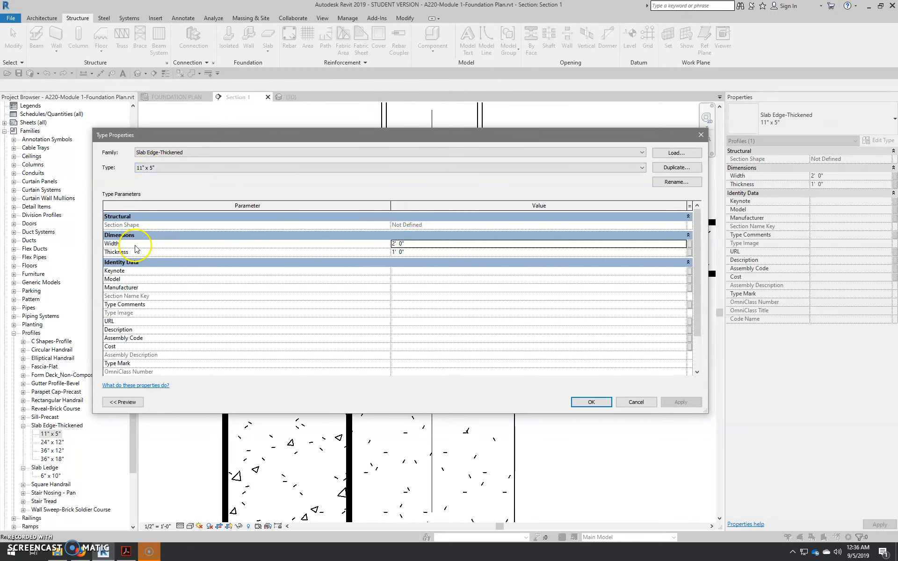
left_click(424, 246)
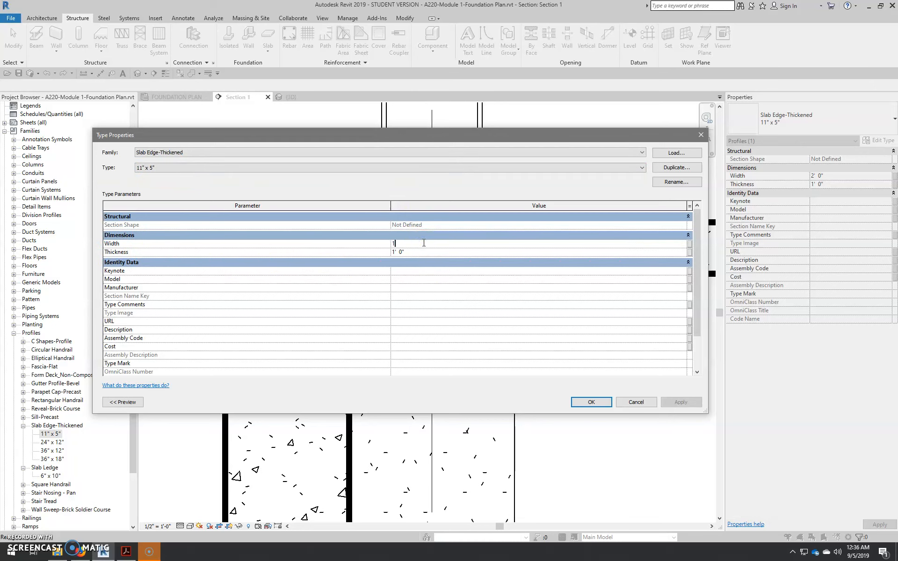
type("11\"")
left_click(423, 252)
left_click(591, 402)
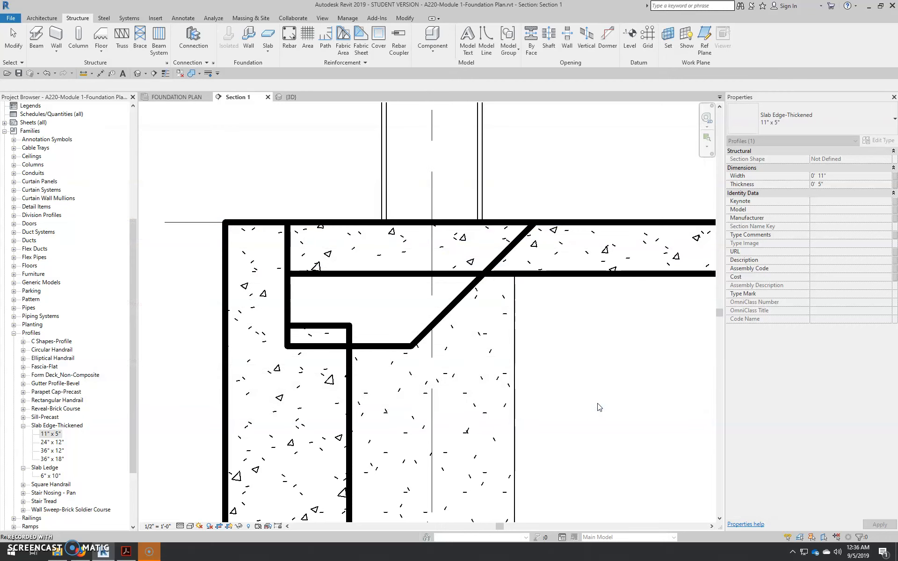
Assign the Slab Edge-Thickened : 11" x 5" profile to the slab edge type Thickened 11" x 5"
left_click(450, 308)
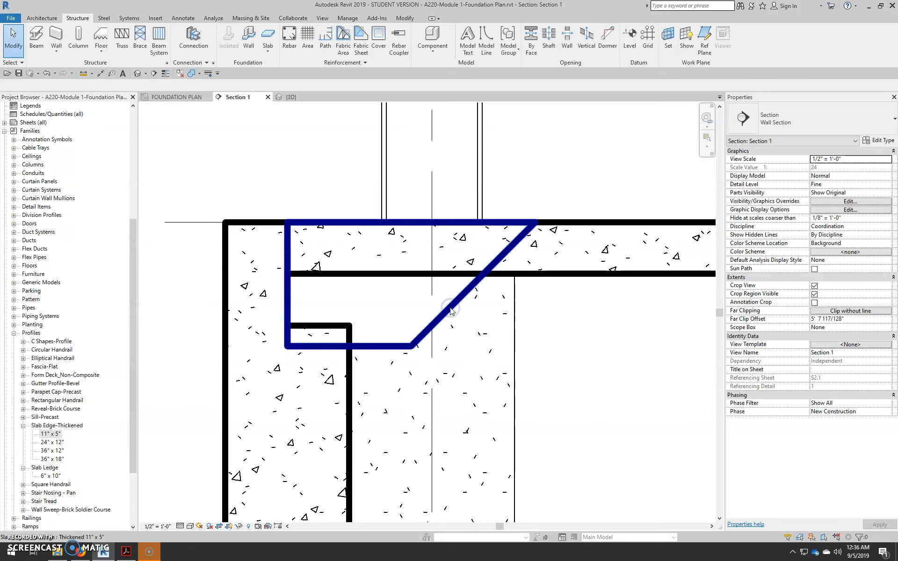
left_click(450, 308)
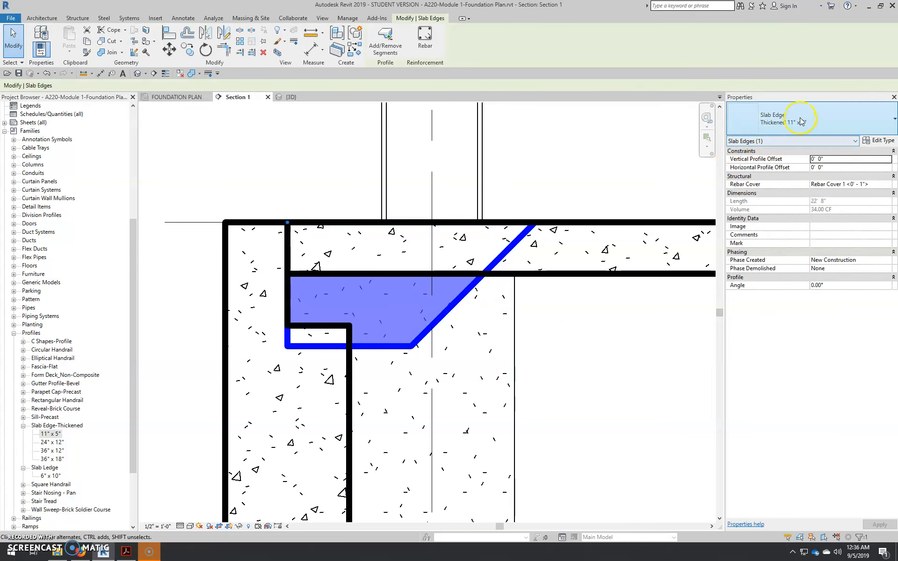
left_click(878, 142)
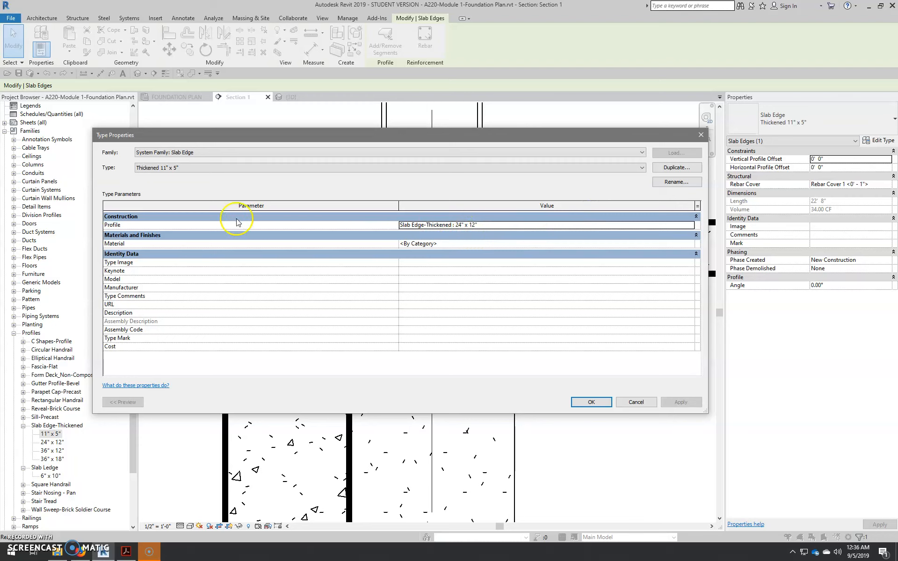
left_click(696, 227)
left_click(690, 225)
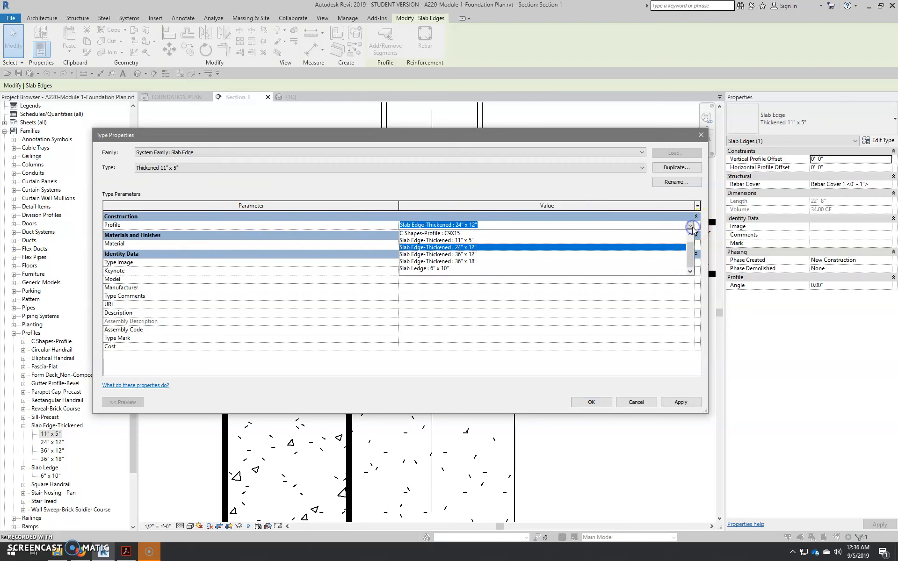
left_click(435, 241)
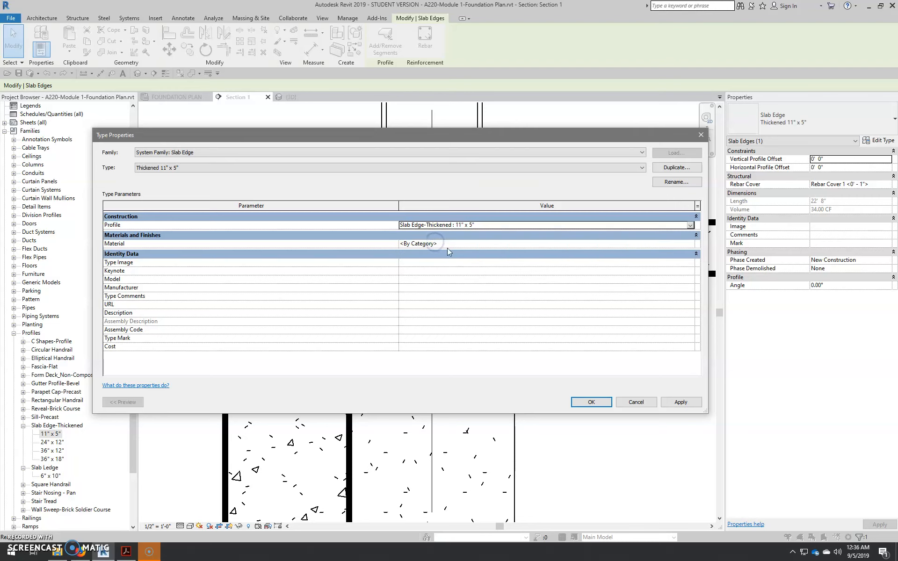
left_click(591, 402)
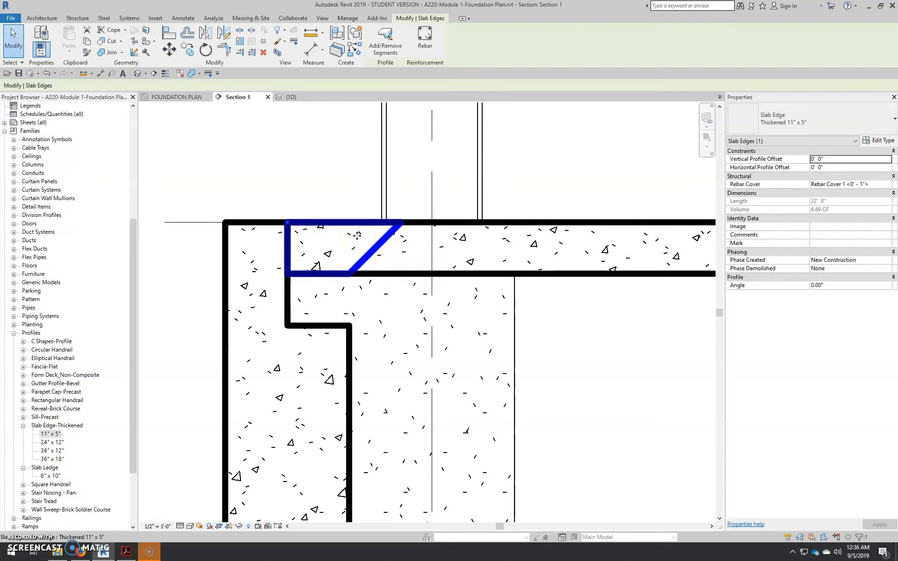
Lower the slab edge to the underside of the slab with a vertical profile offset of -0' 5"
left_click_drag(337, 222, 331, 257)
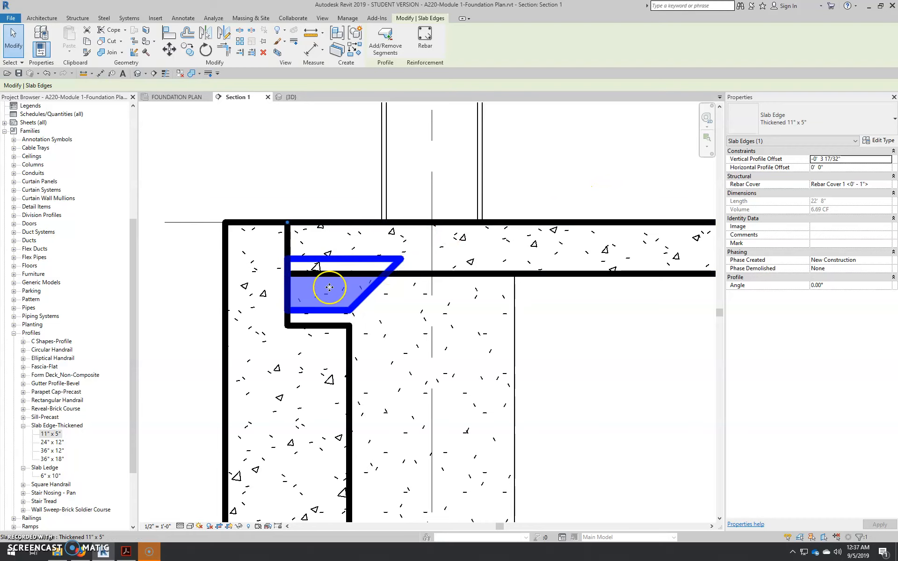
left_click(854, 158)
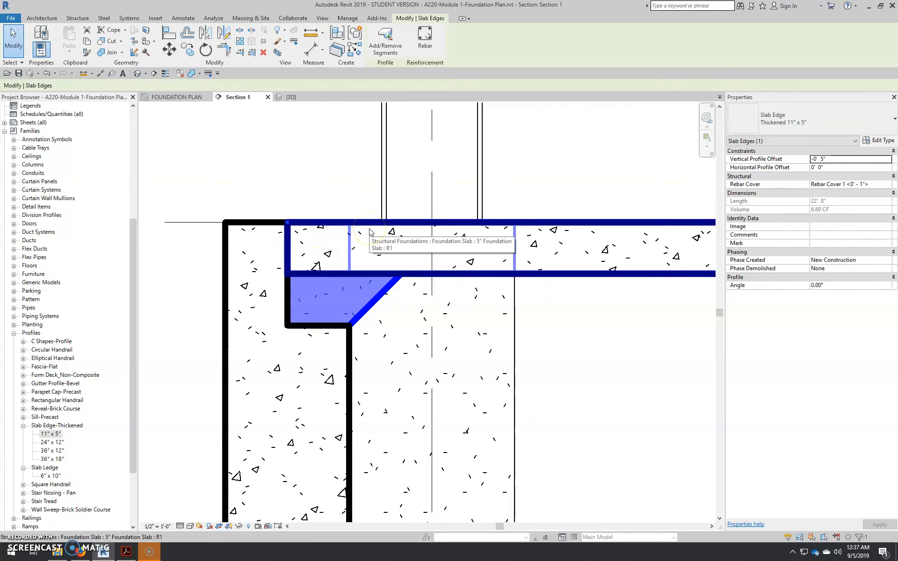
left_click(592, 325)
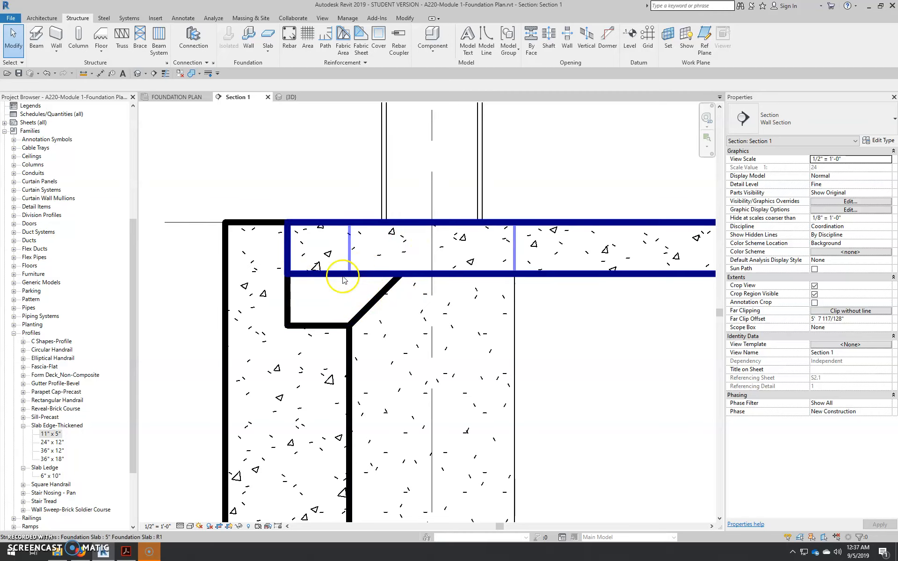
Set the material of the slab edge type Thickened 11" x 5" to Concrete, Cast-in-Place gray
left_click(353, 292)
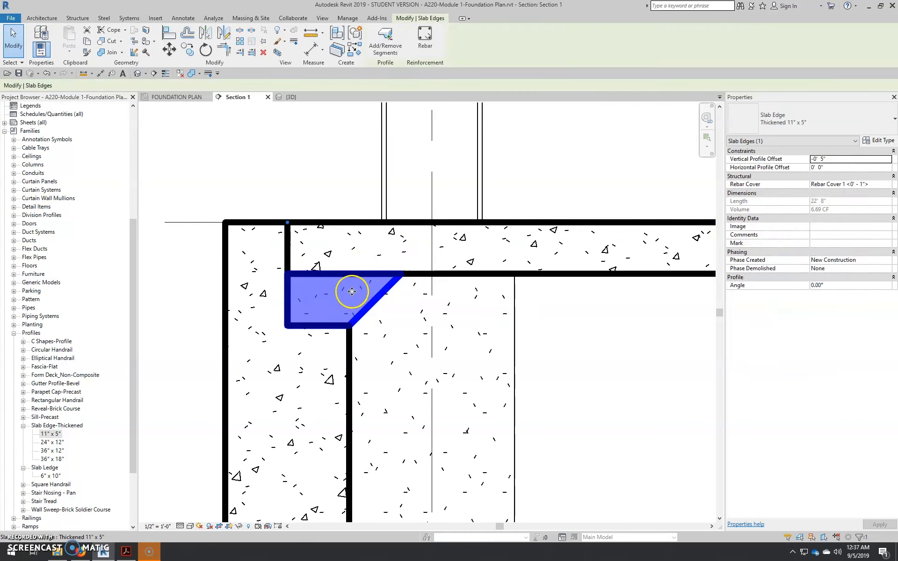
left_click(601, 371)
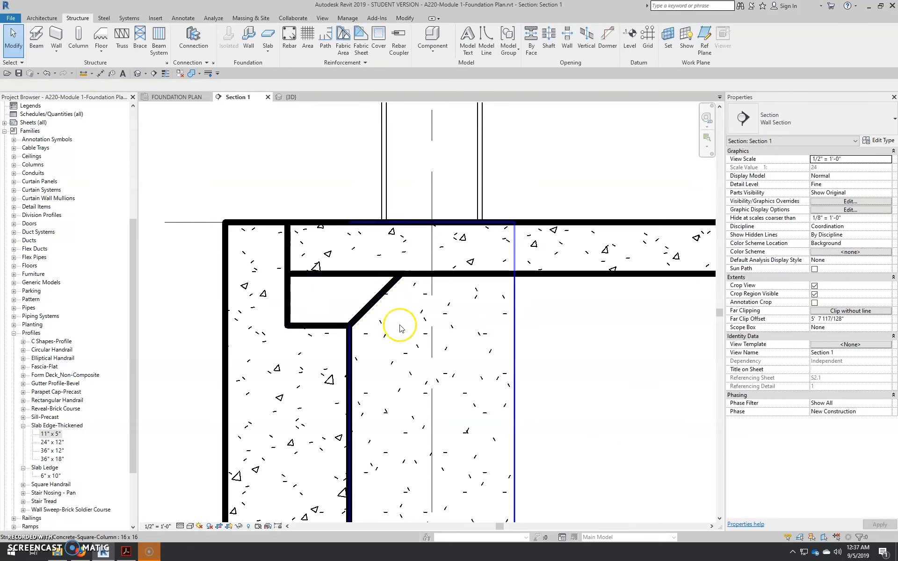
left_click(338, 304)
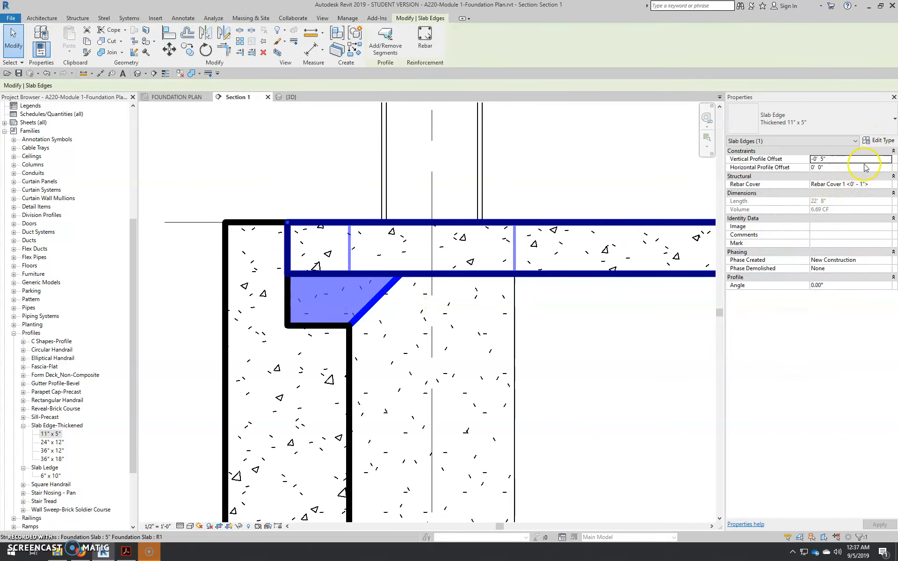
left_click(879, 144)
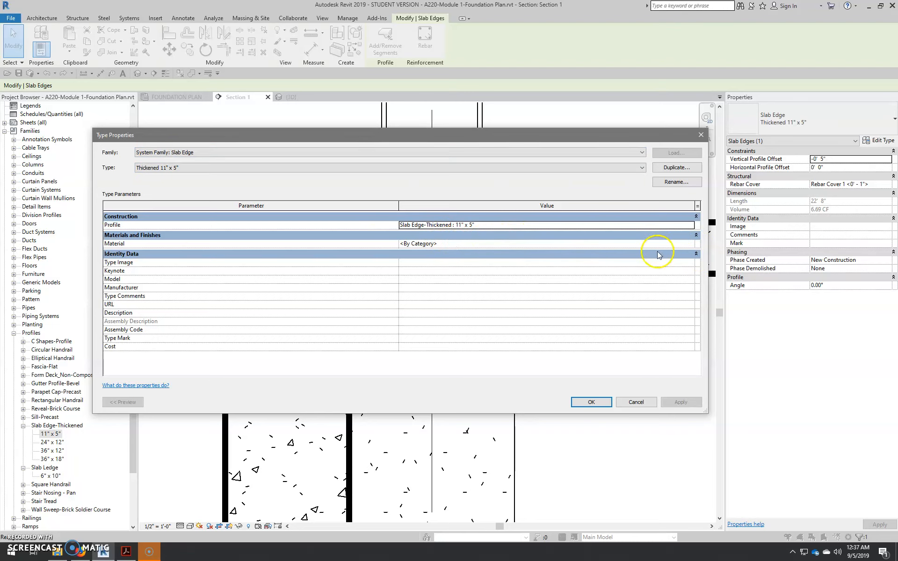
left_click(681, 243)
left_click(657, 254)
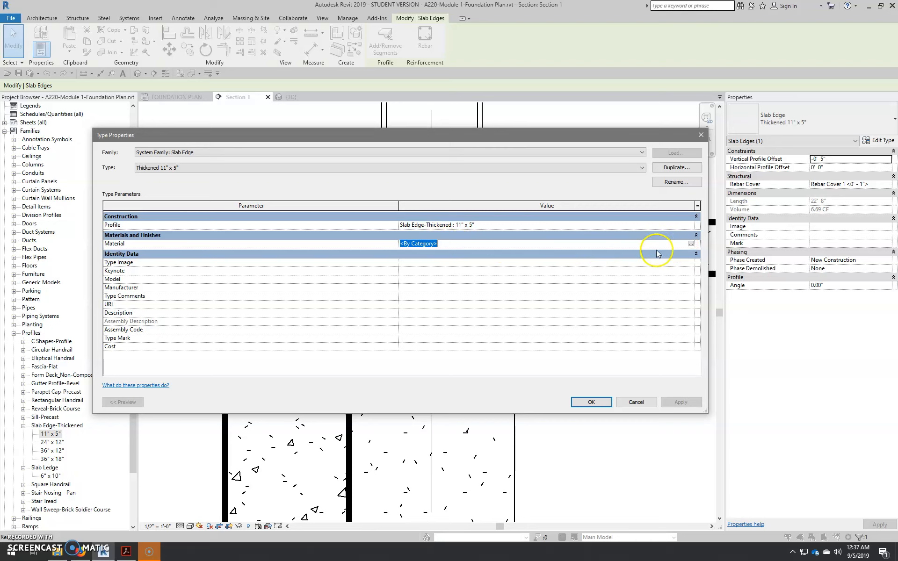
left_click(691, 244)
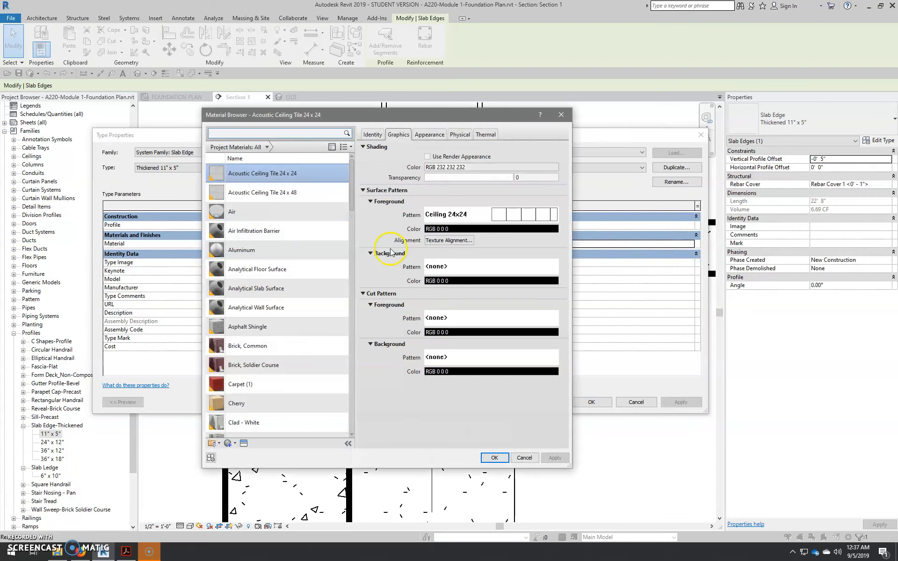
left_click(271, 134)
type("cast")
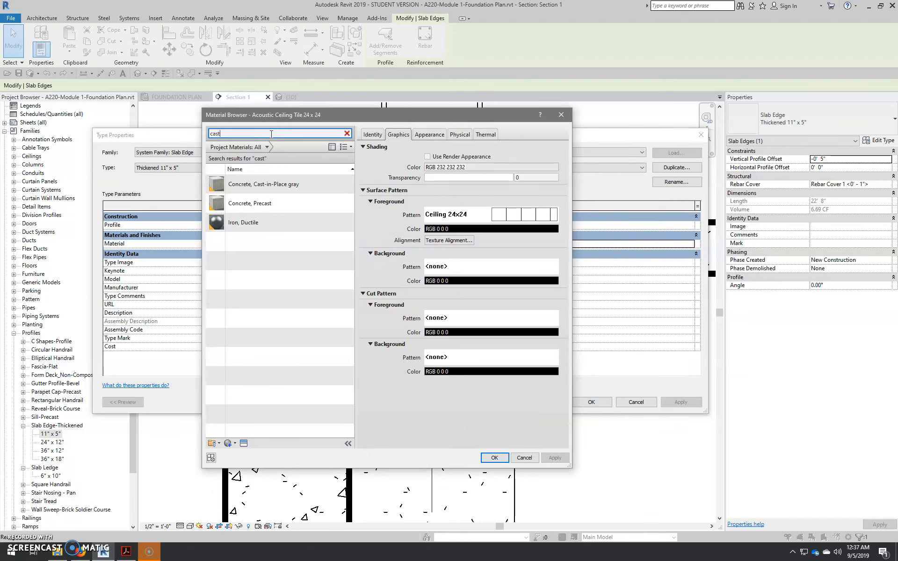
left_click(261, 185)
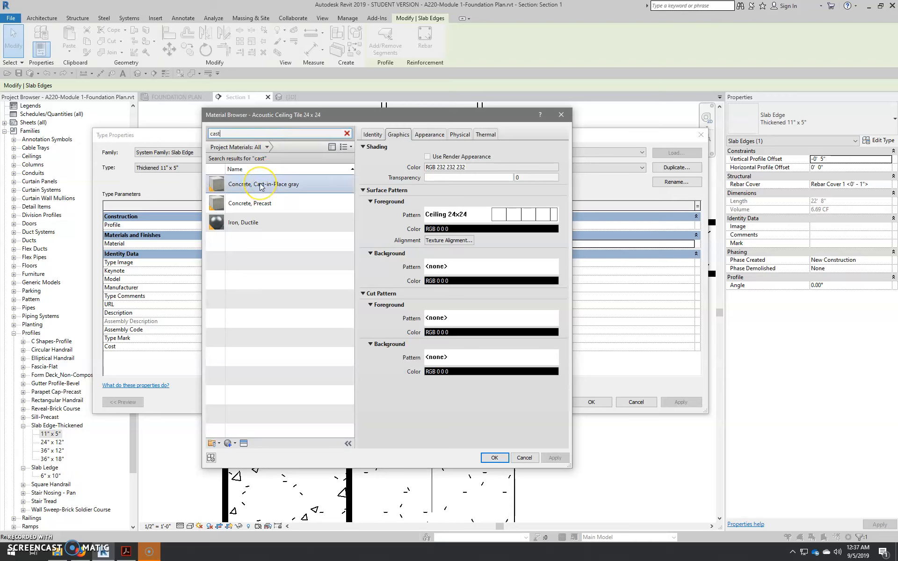
left_click(260, 185)
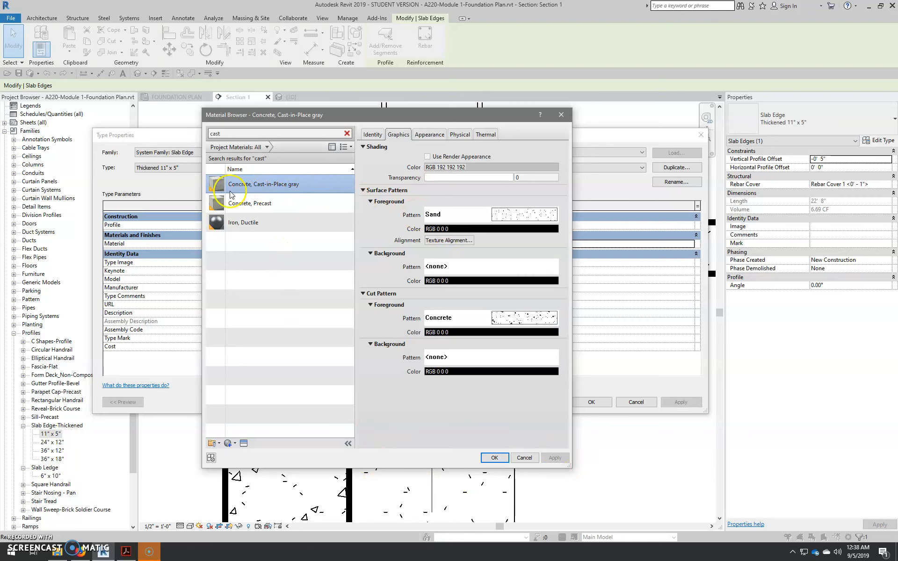
left_click(495, 458)
left_click(590, 402)
left_click(612, 387)
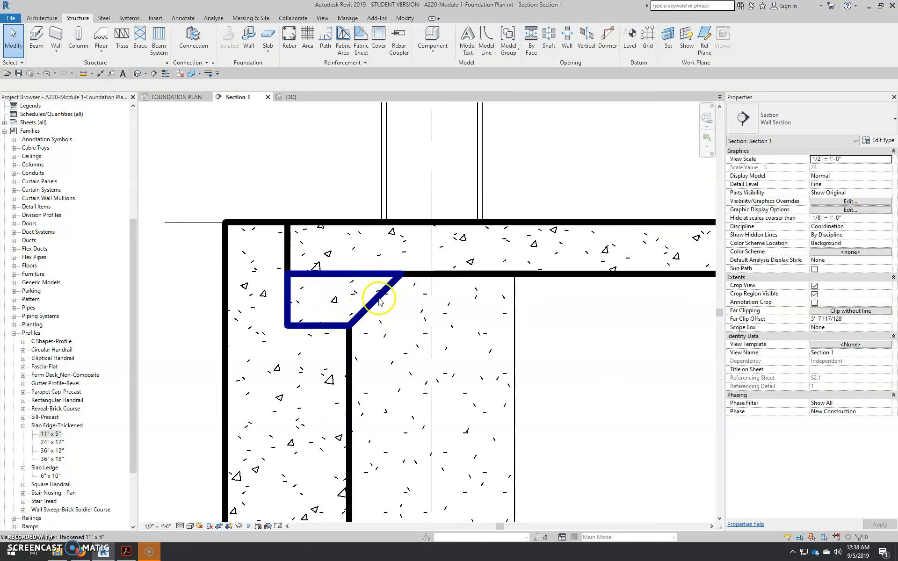
left_click(615, 275)
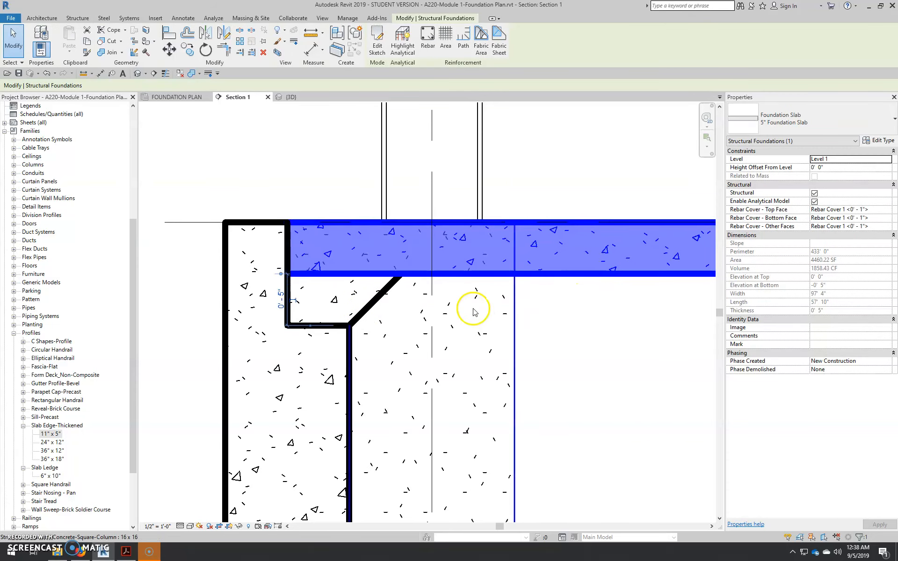
key("Escape")
left_click(363, 302)
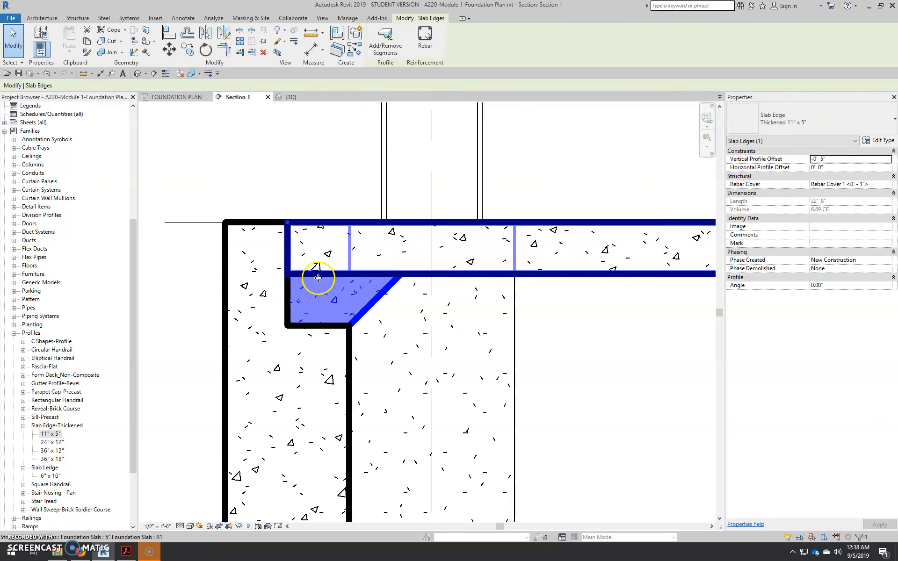
left_click(569, 336)
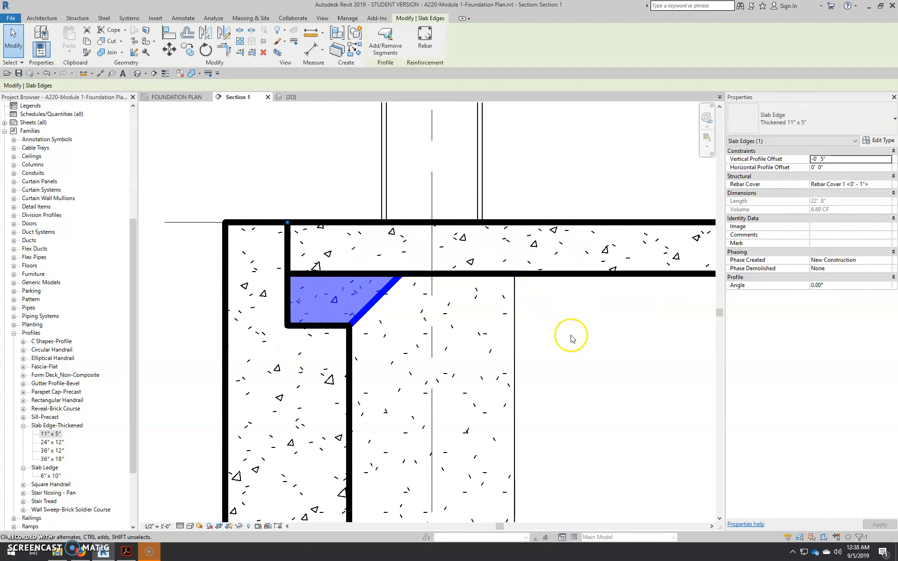
Join the geometry of the thickened slab edge with the 5" foundation slab, dismissing the save reminder
left_click(397, 17)
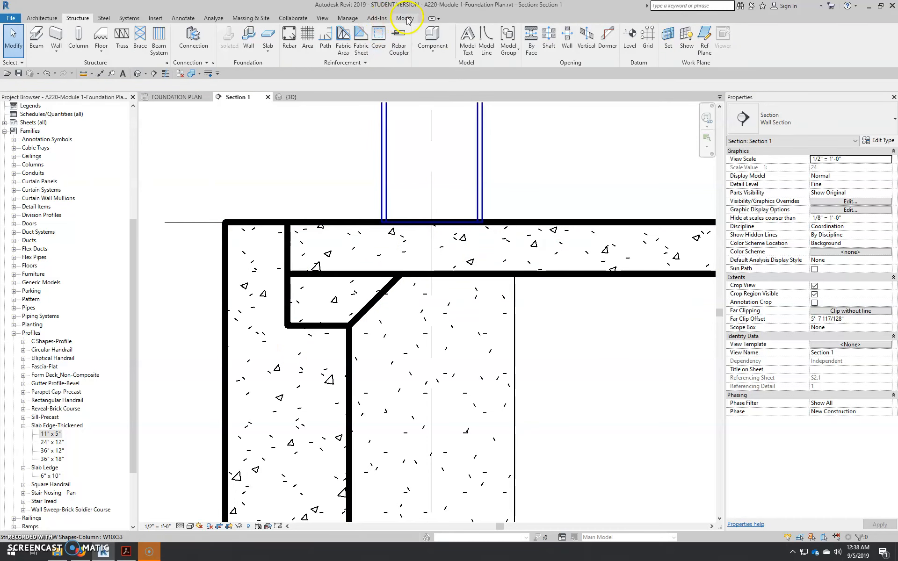
left_click(405, 18)
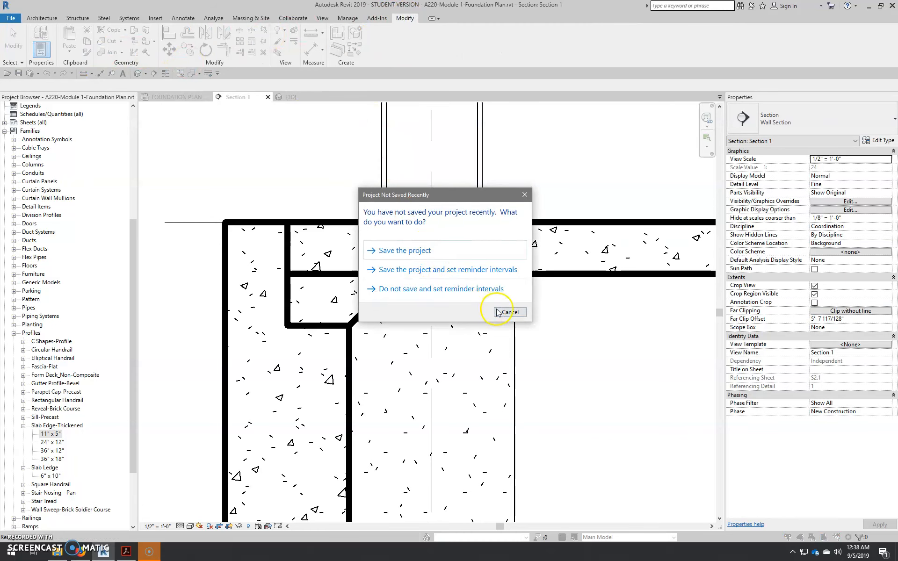
left_click(497, 313)
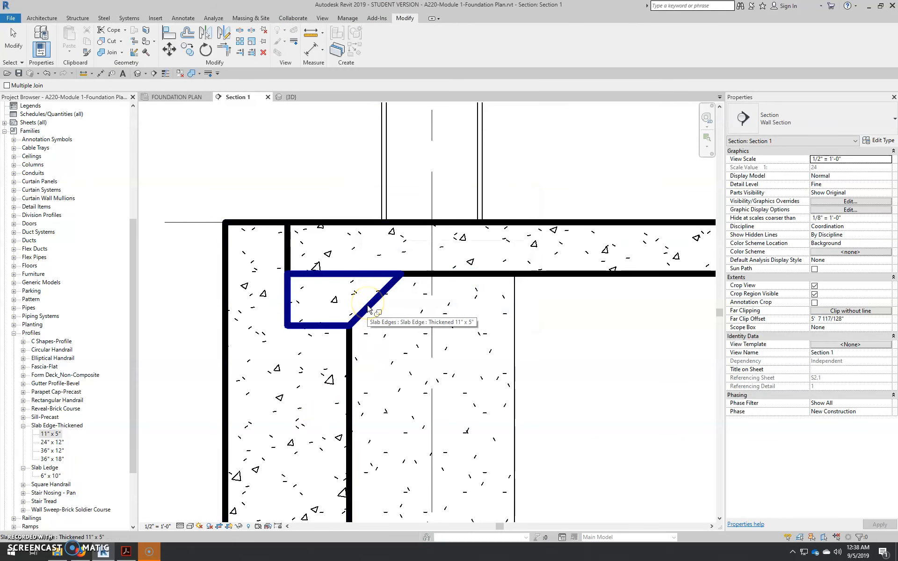
left_click(369, 307)
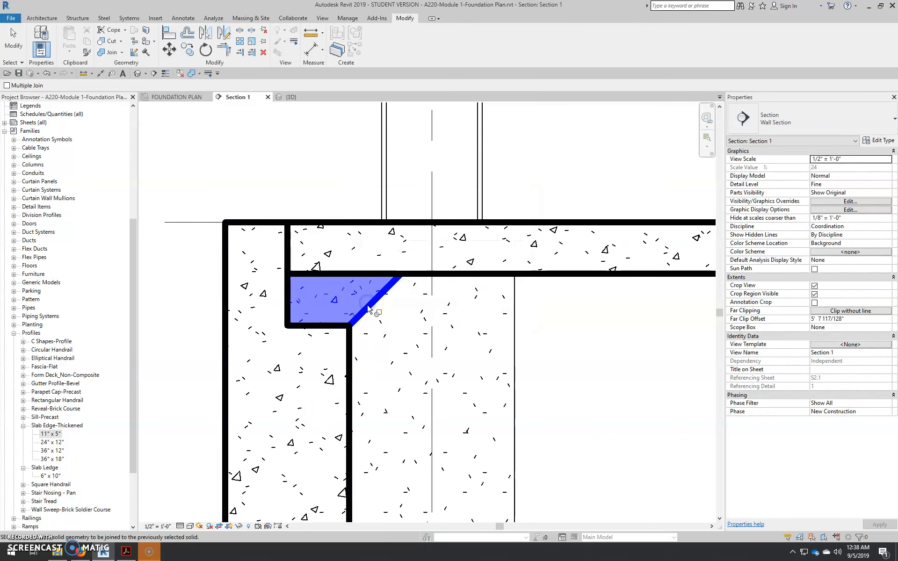
left_click(566, 274)
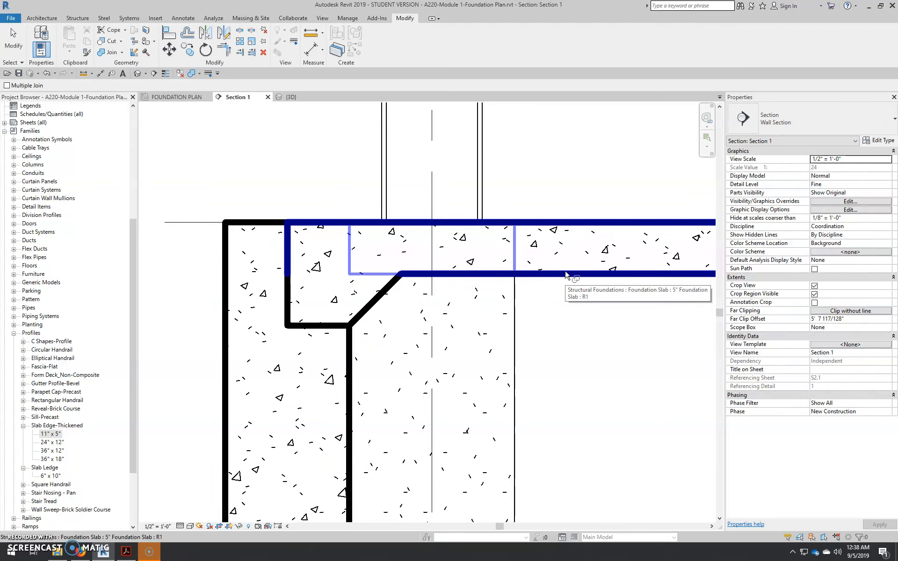
key("Escape")
Compare the wall section in Revit with the Typical Ext. Foundation Wall detail in the Acrobat PDF
scroll(357, 265, "down", 2)
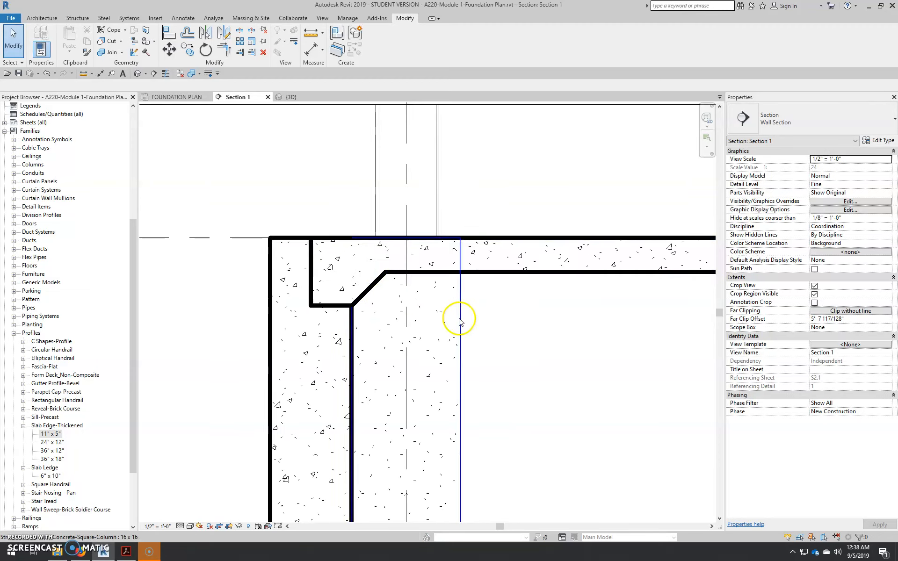
scroll(468, 322, "down", 4)
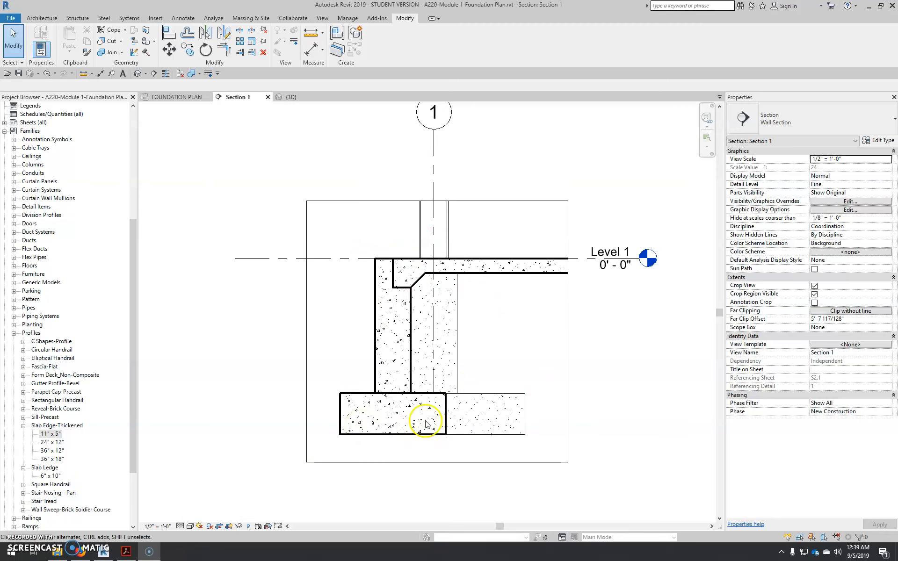
scroll(414, 430, "up", 3)
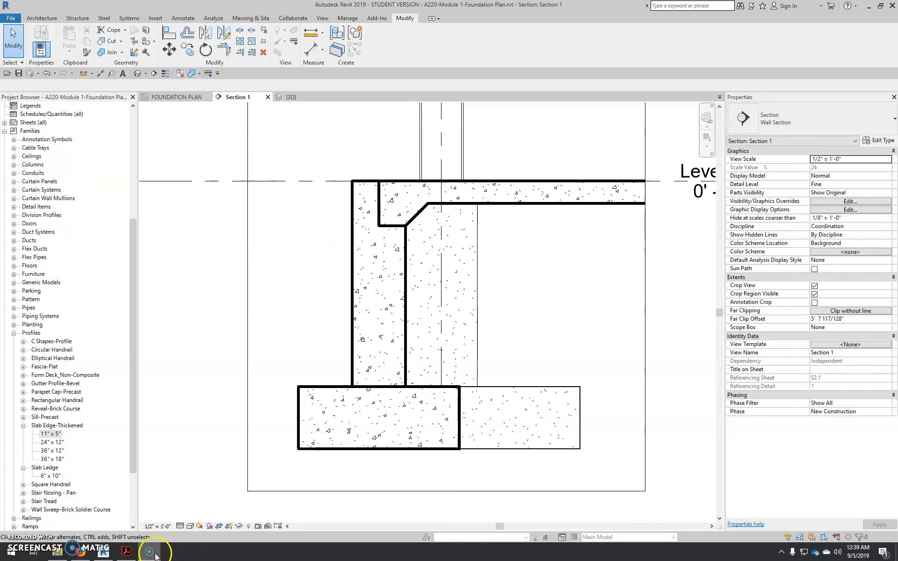
left_click(126, 551)
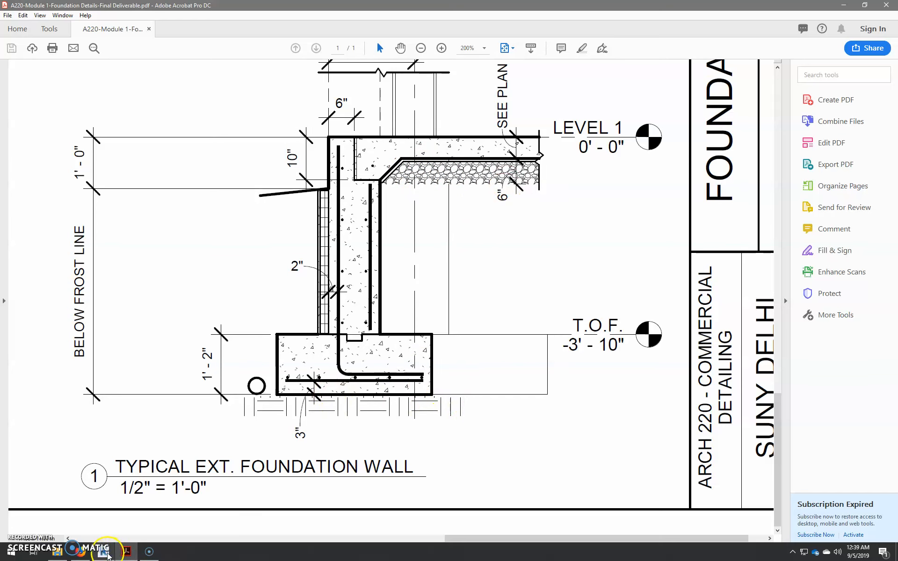
left_click(105, 554)
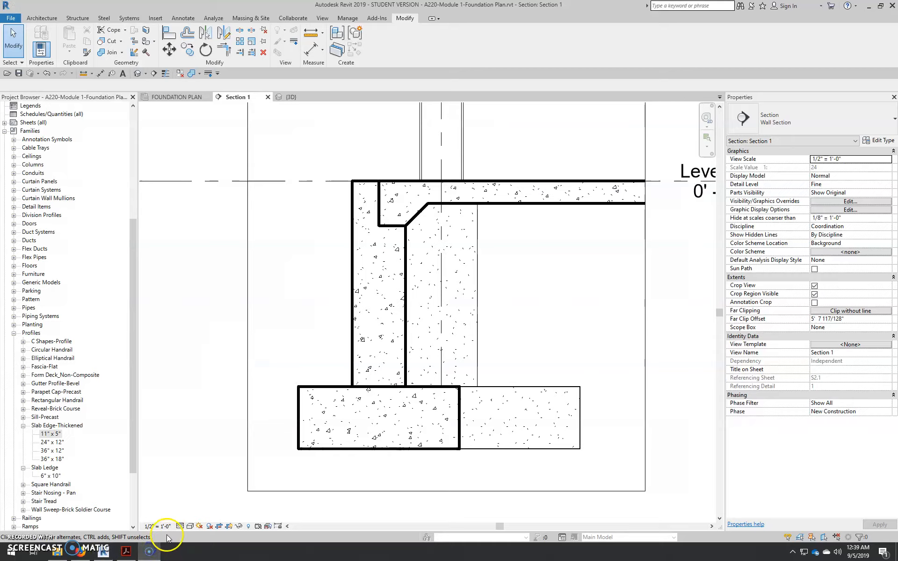
left_click(126, 551)
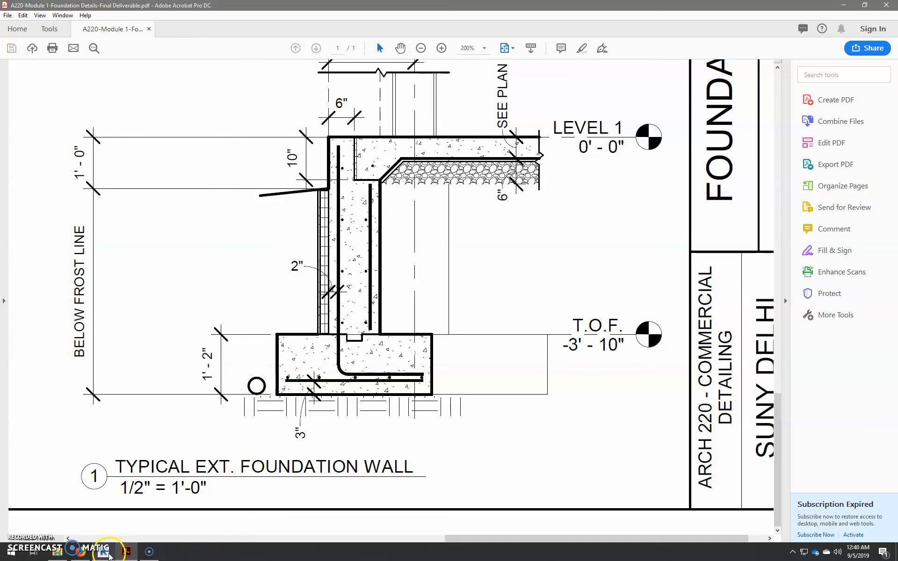
left_click(103, 552)
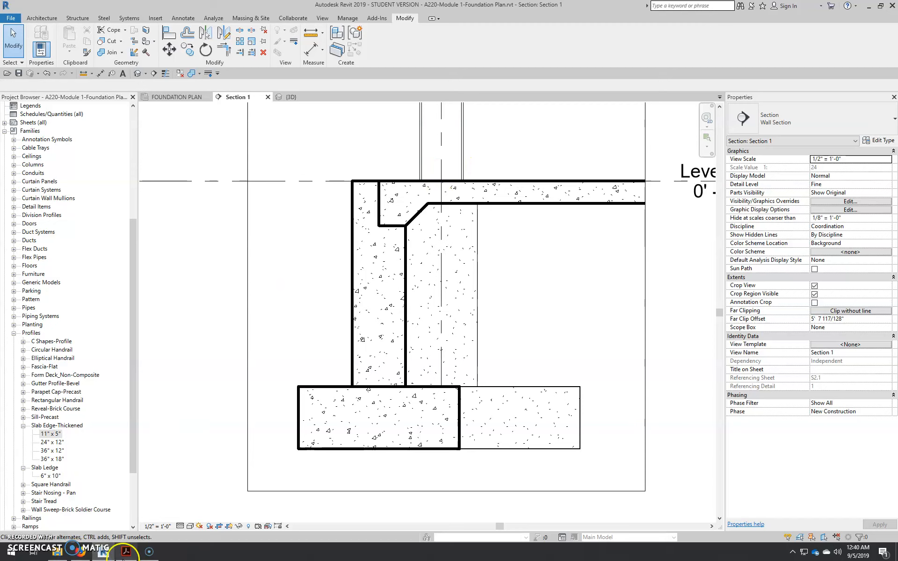
scroll(383, 253, "down", 3)
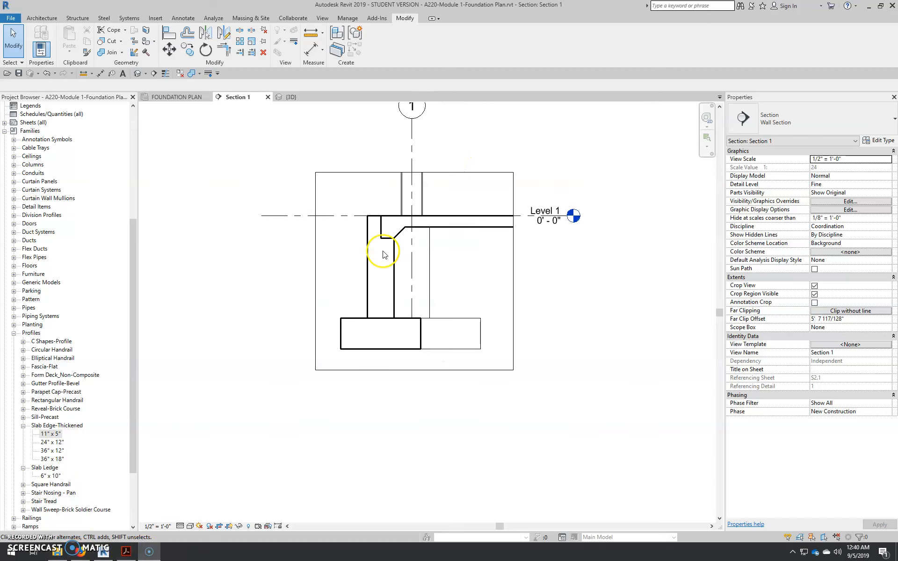
left_click(149, 553)
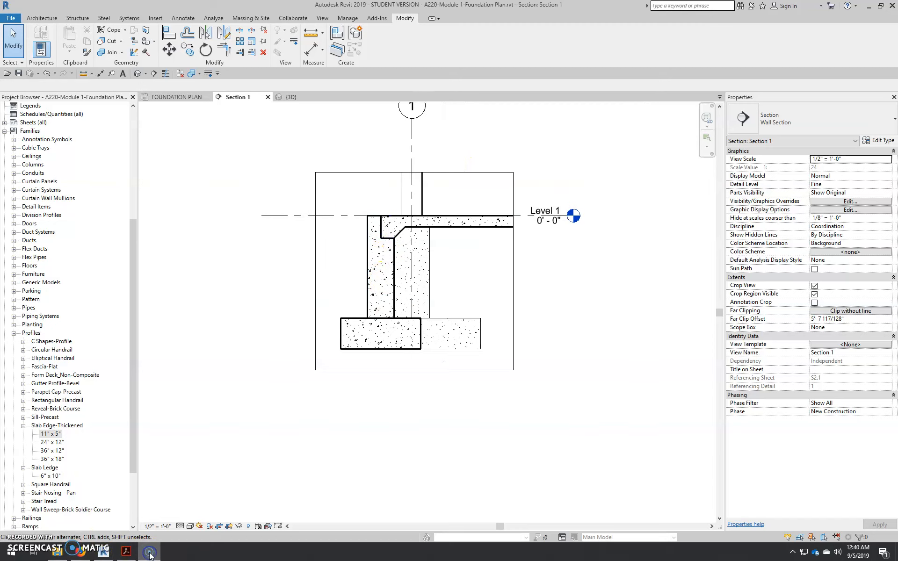
Start placing a detail component and load the Break Line.rfa family from the Detail Items library's Div 01-General folder
left_click(157, 18)
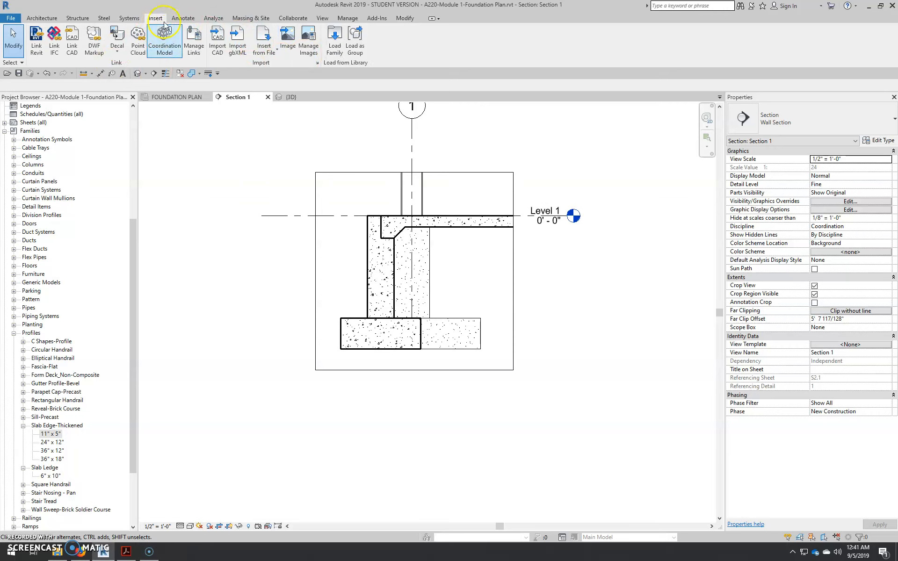
left_click(179, 20)
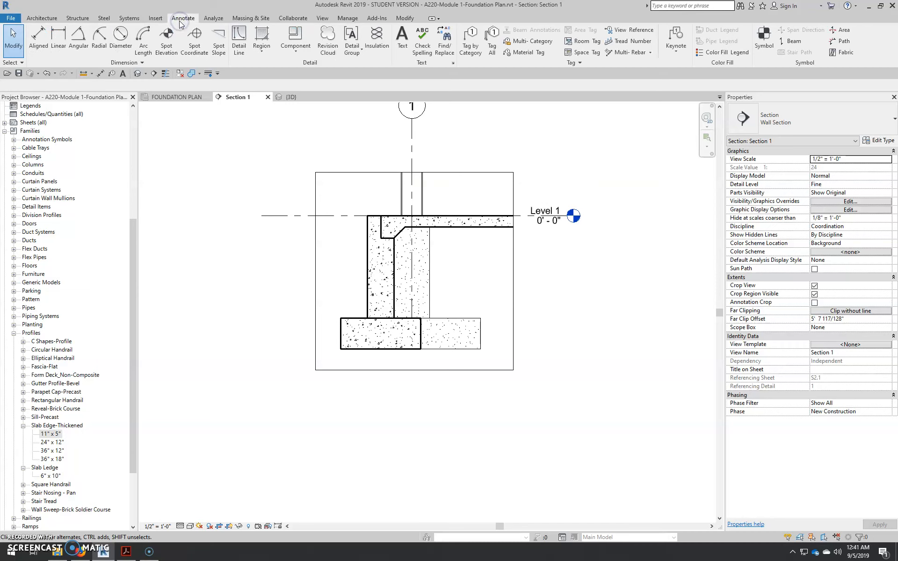
scroll(449, 236, "up", 3)
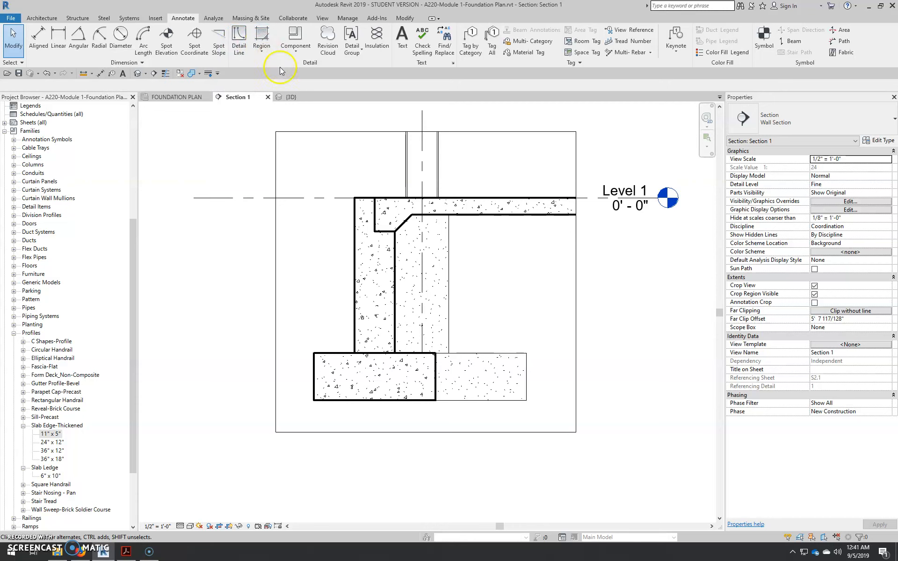
left_click(297, 33)
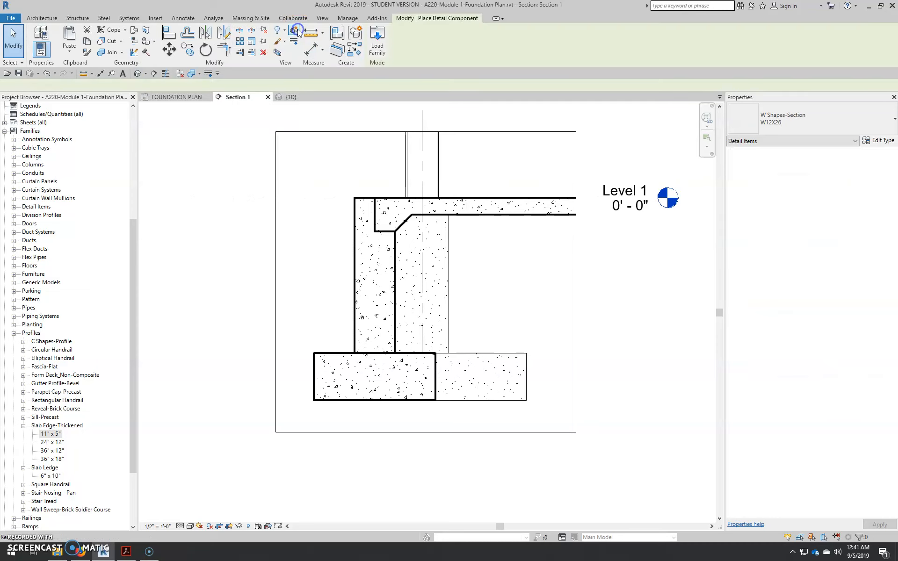
left_click(377, 43)
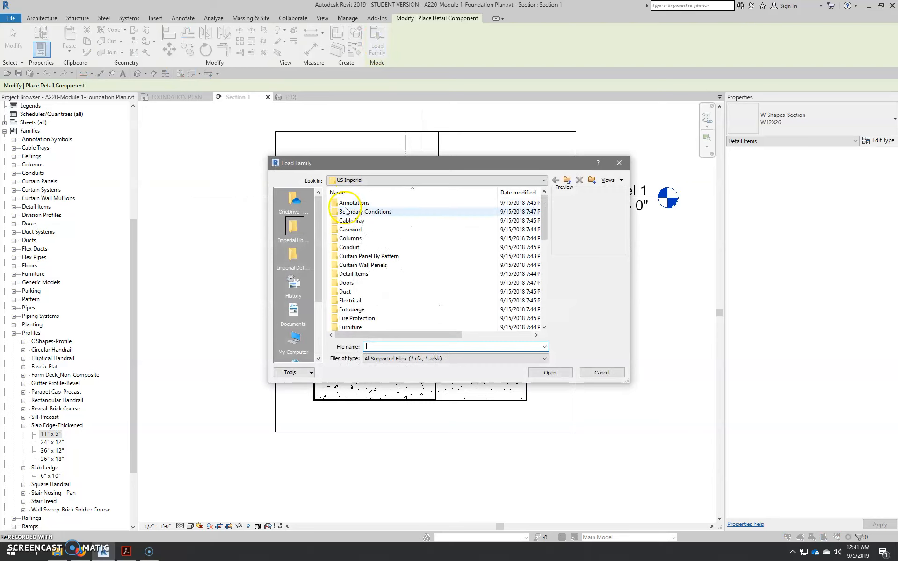
double_click(352, 275)
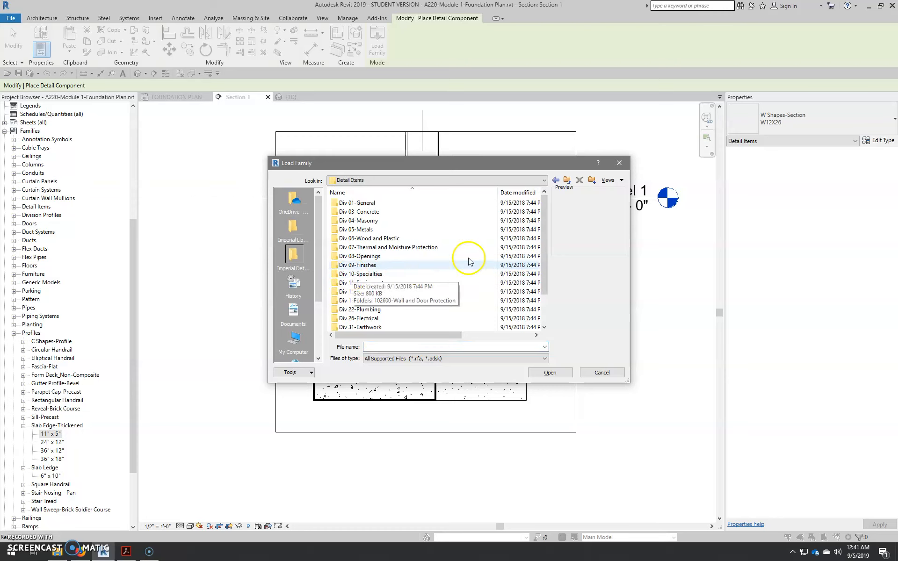
mouse_move(544, 199)
left_mouse_down()
mouse_move(544, 263)
mouse_move(549, 213)
left_mouse_up()
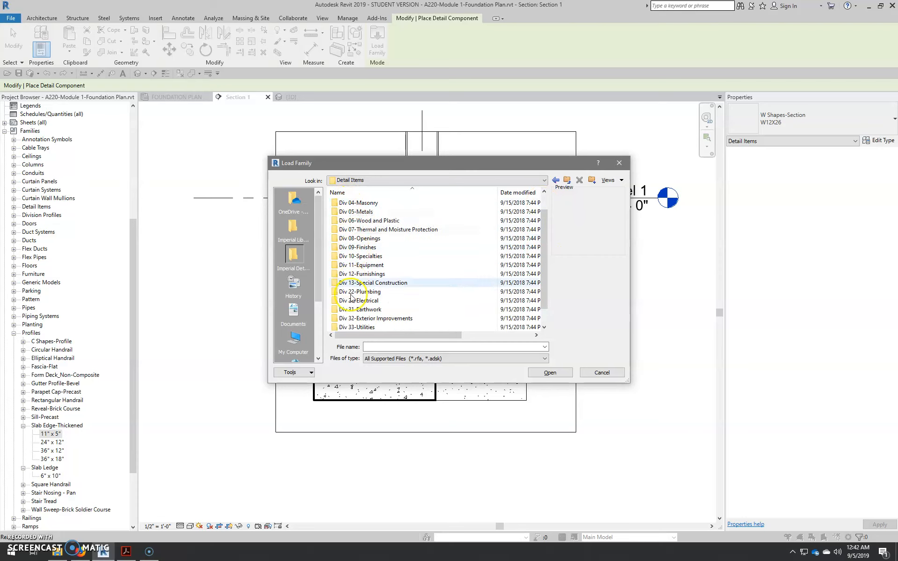
scroll(380, 240, "up", 1)
double_click(378, 205)
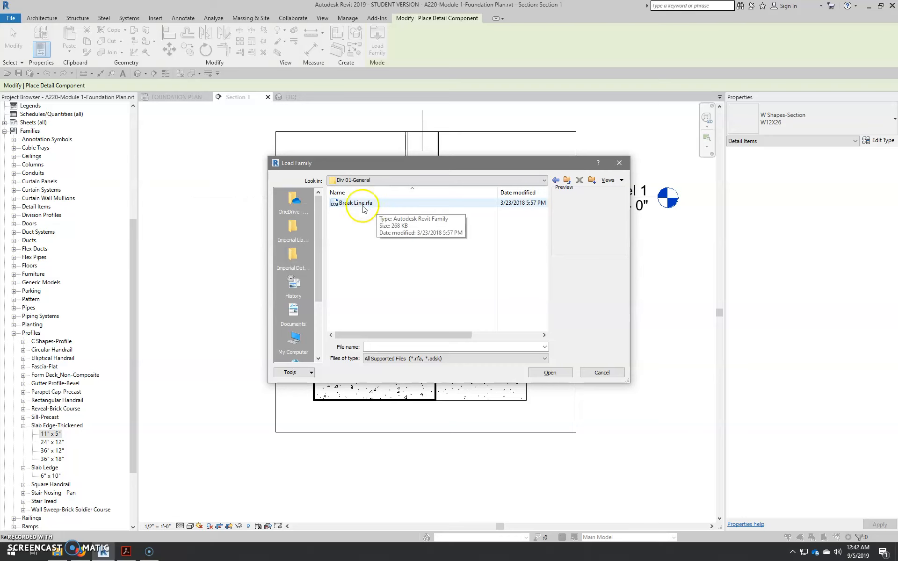
left_click(363, 206)
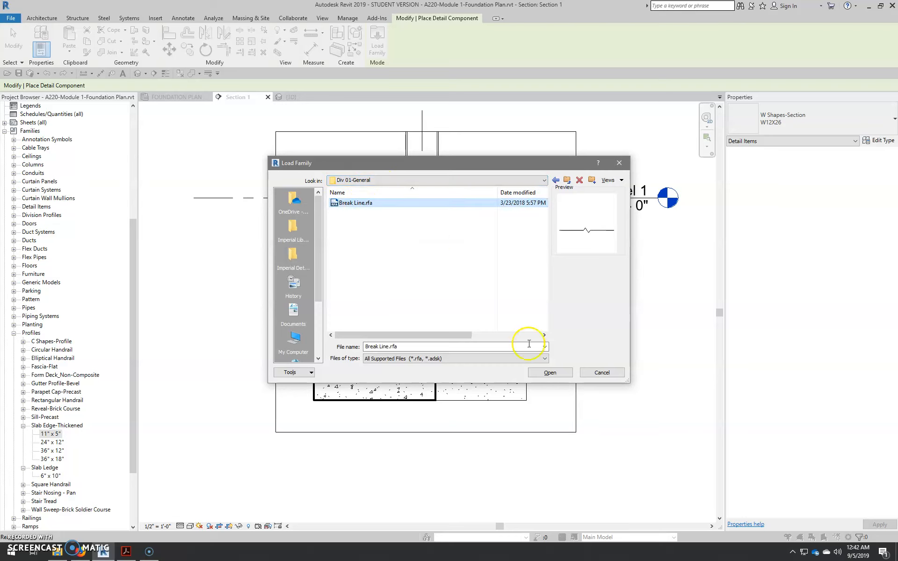
left_click(551, 373)
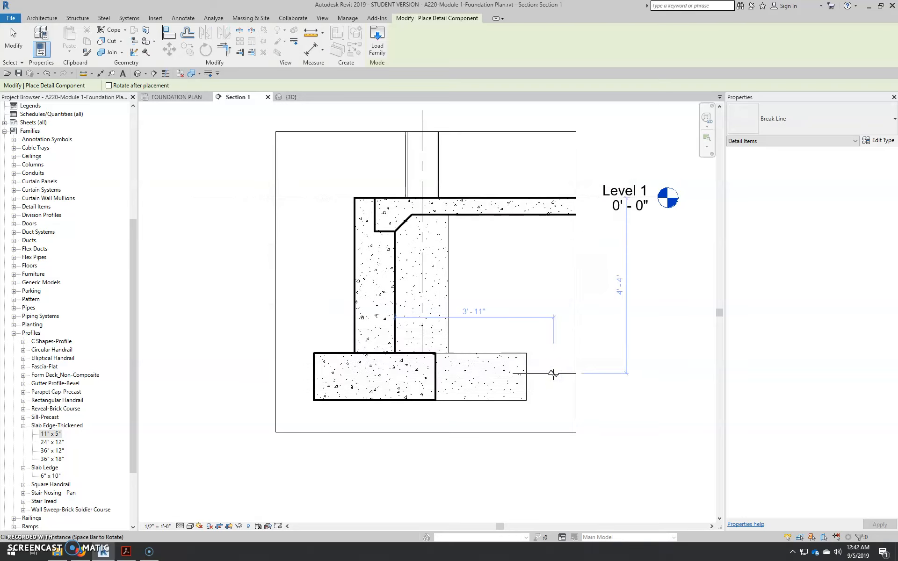
Load the Reinf Bar Bend 3-8, Reinf Bar Elevation and Reinf Bar Section families from Div 03-Concrete, 032100-Reinforcing Steel
left_click(372, 38)
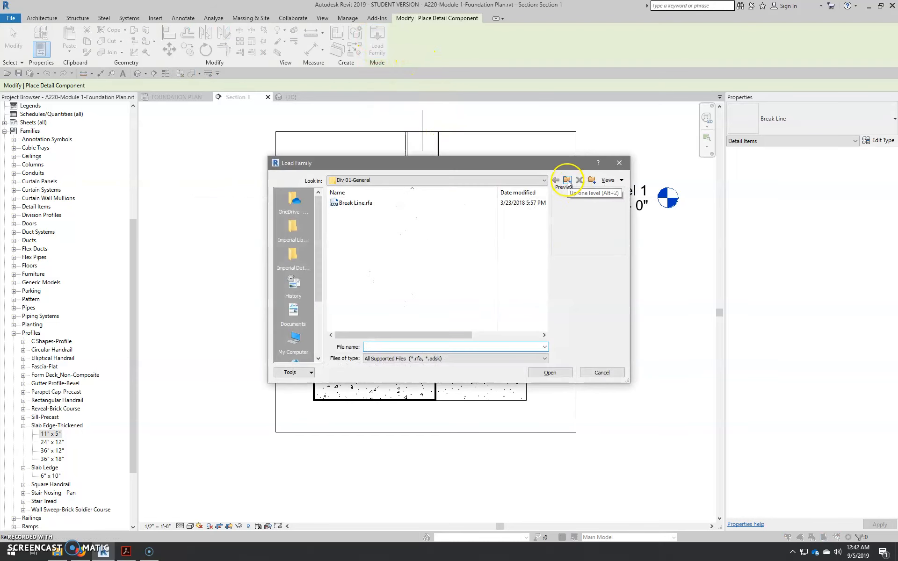
left_click(567, 181)
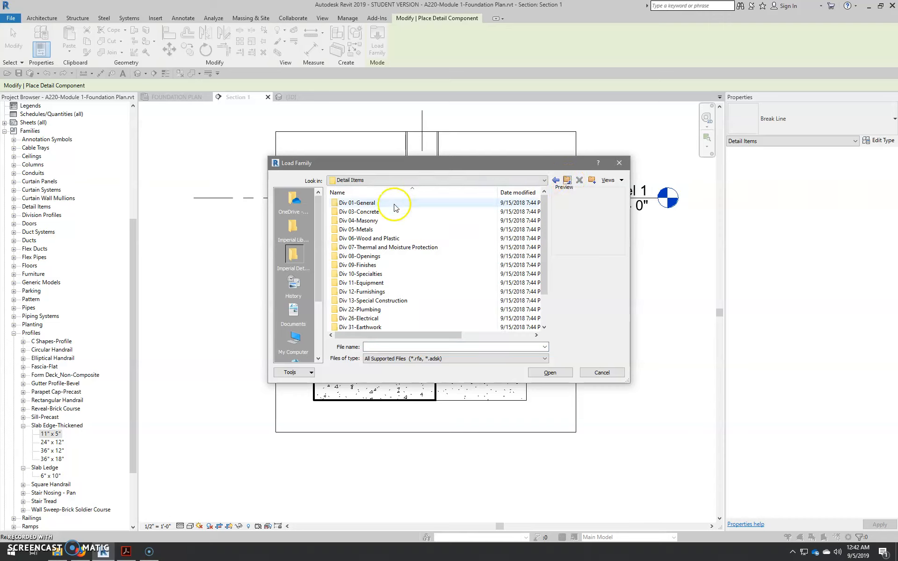
double_click(363, 212)
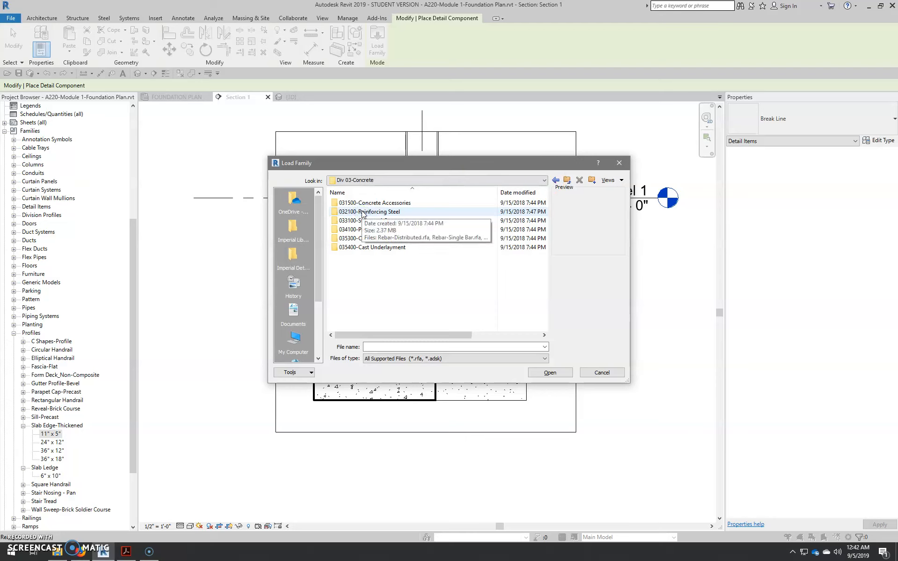
double_click(367, 203)
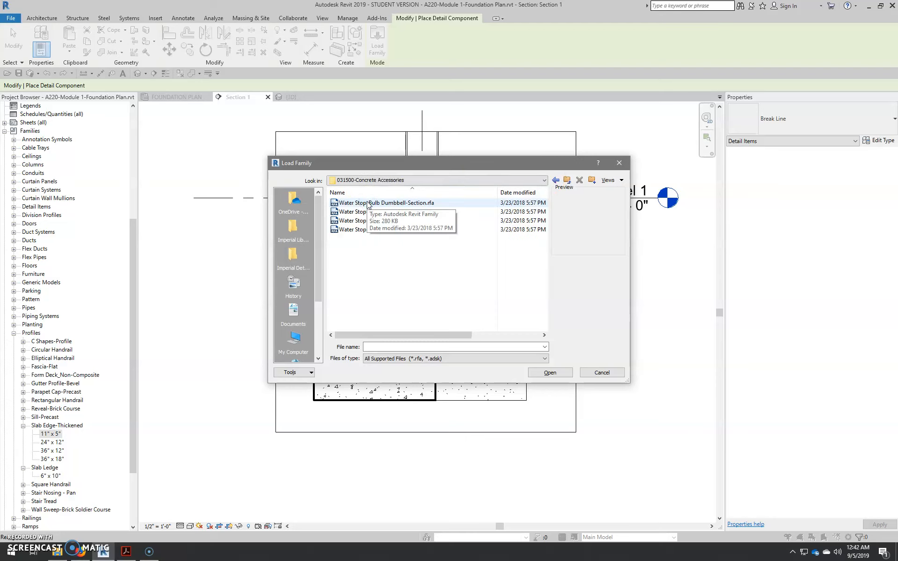
left_click(567, 180)
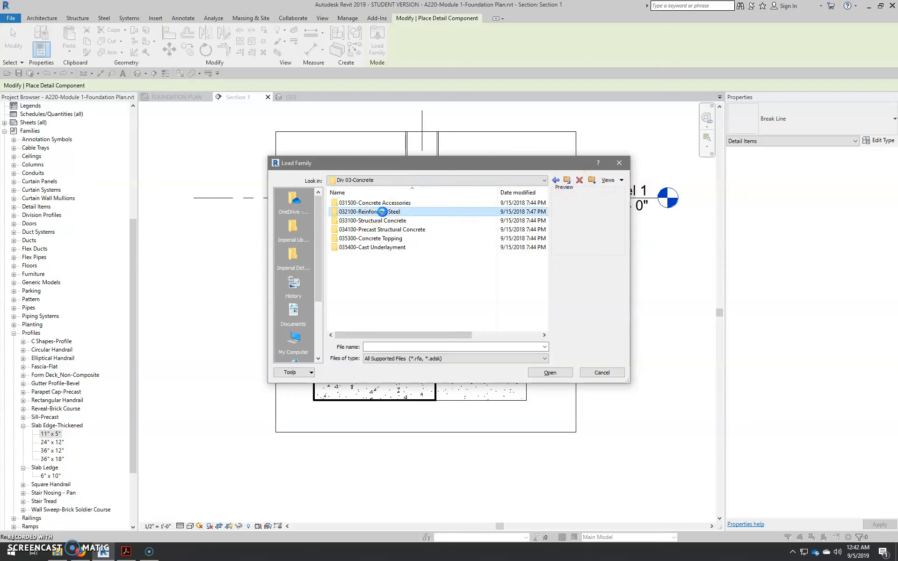
double_click(382, 213)
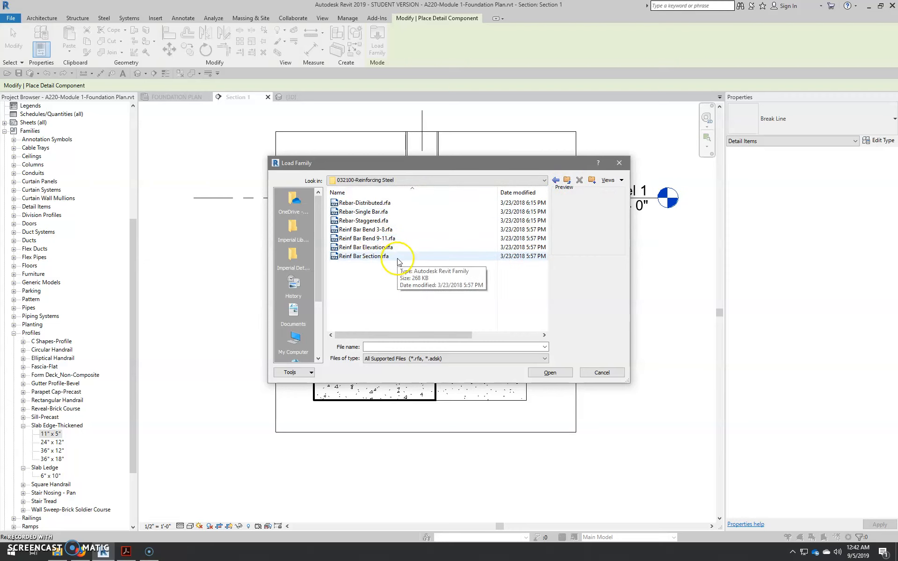
left_click(370, 258)
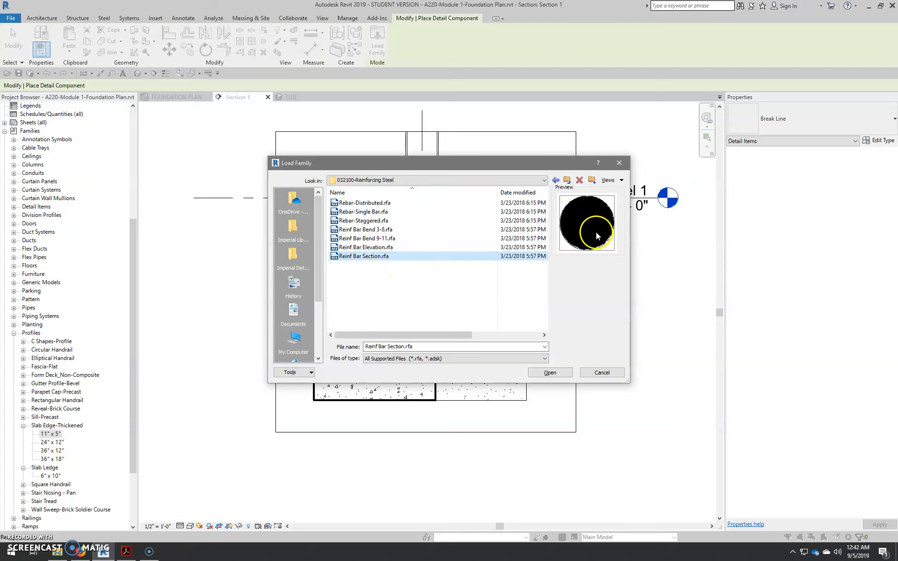
left_click(362, 247)
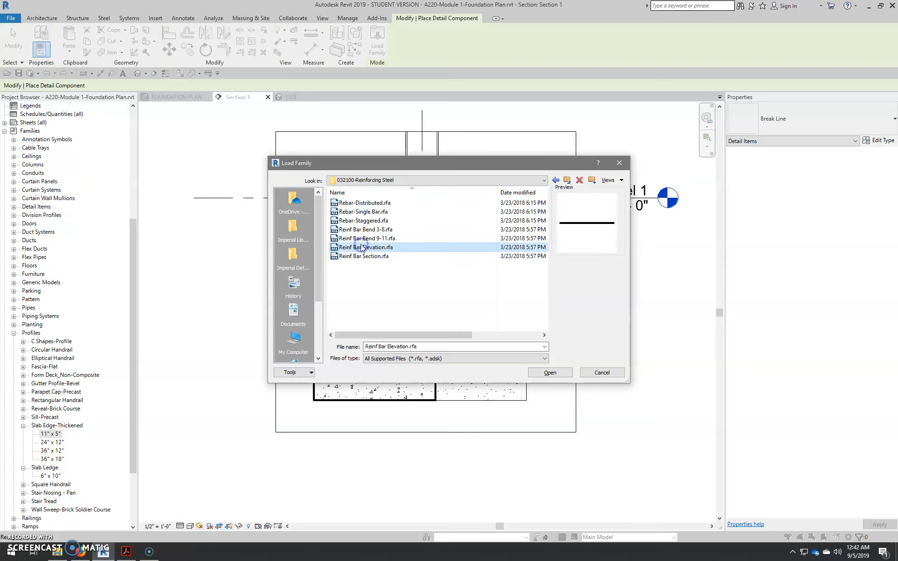
left_click(367, 230)
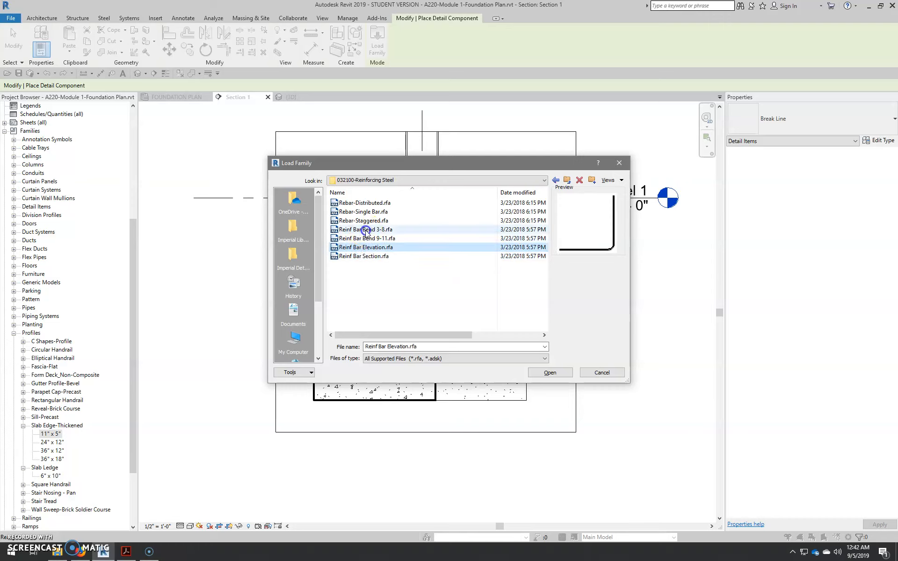
left_click(388, 248)
left_click(387, 257)
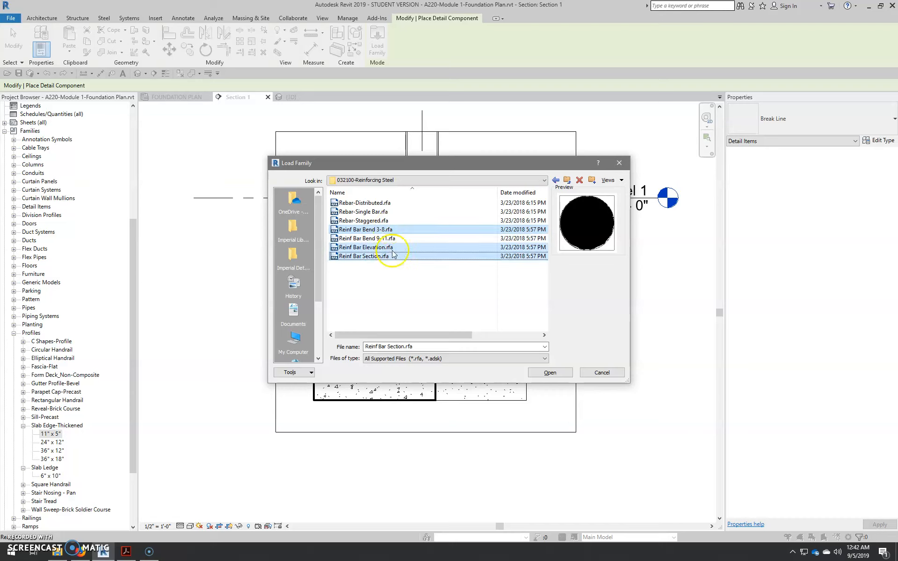
left_click(560, 374)
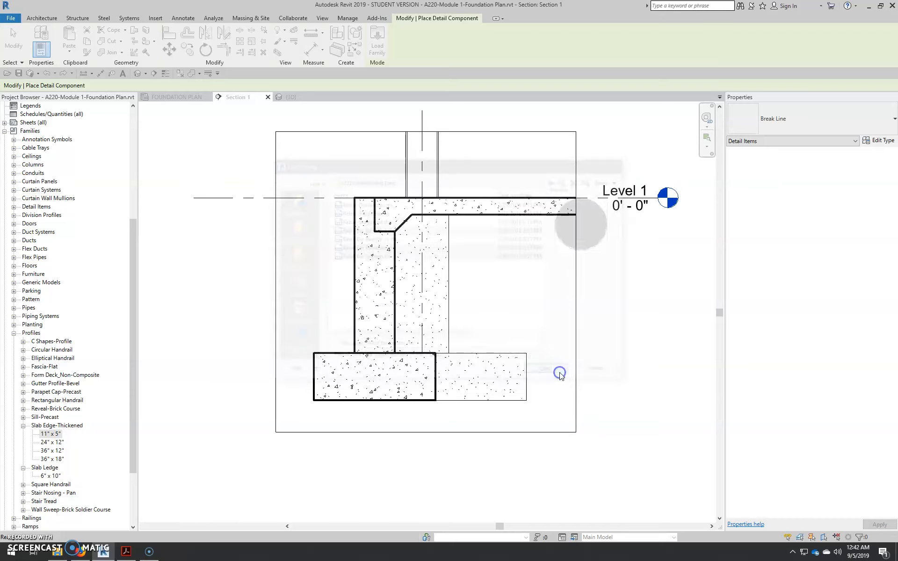
Load the Fiber Expansion Joint-Section.rfa family from Div 07-Thermal and Moisture Protection, 079500-Expansion Control, 079513-Expansion Joint
left_click(379, 43)
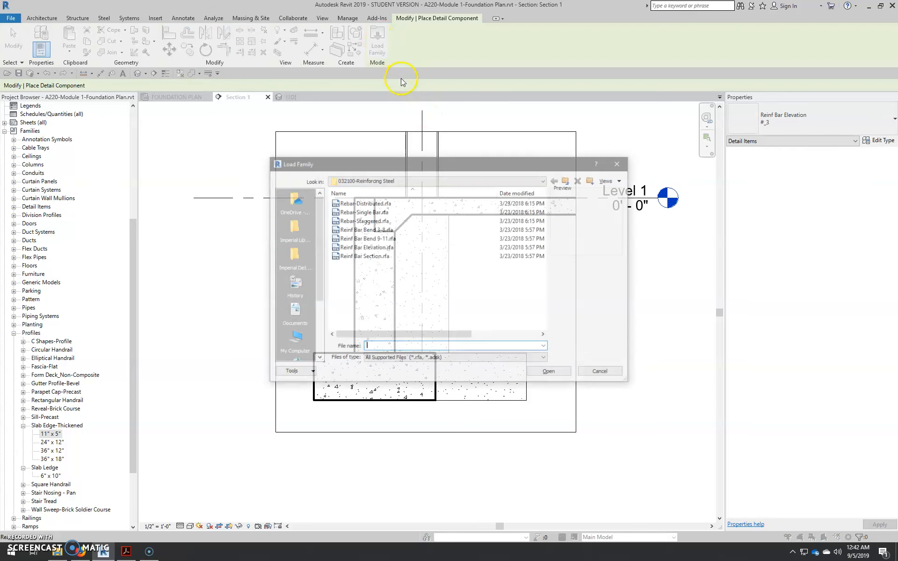
left_click(568, 180)
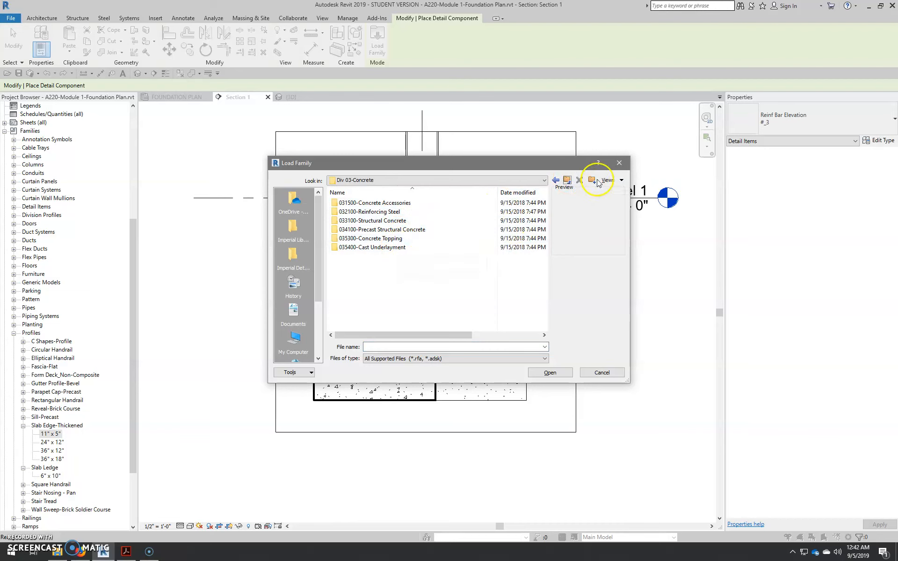
left_click(566, 181)
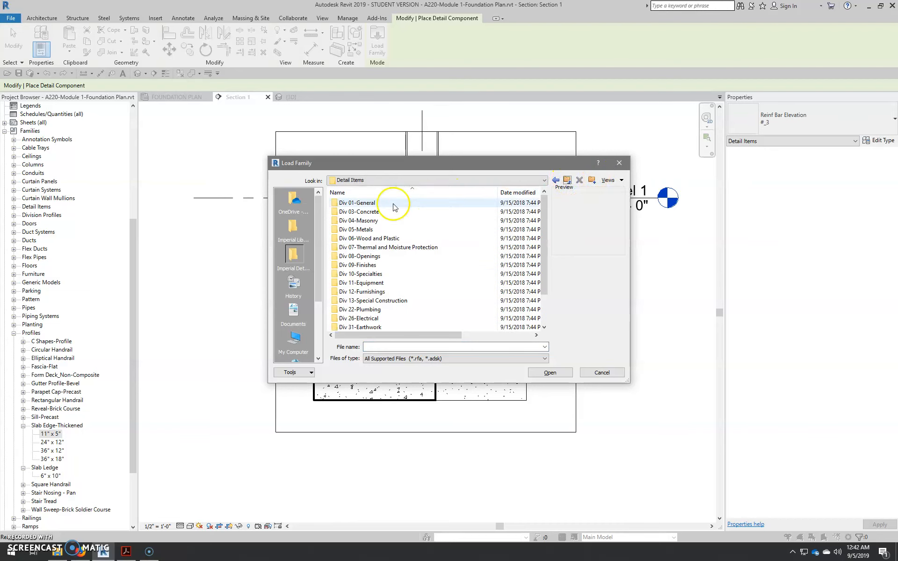
double_click(365, 239)
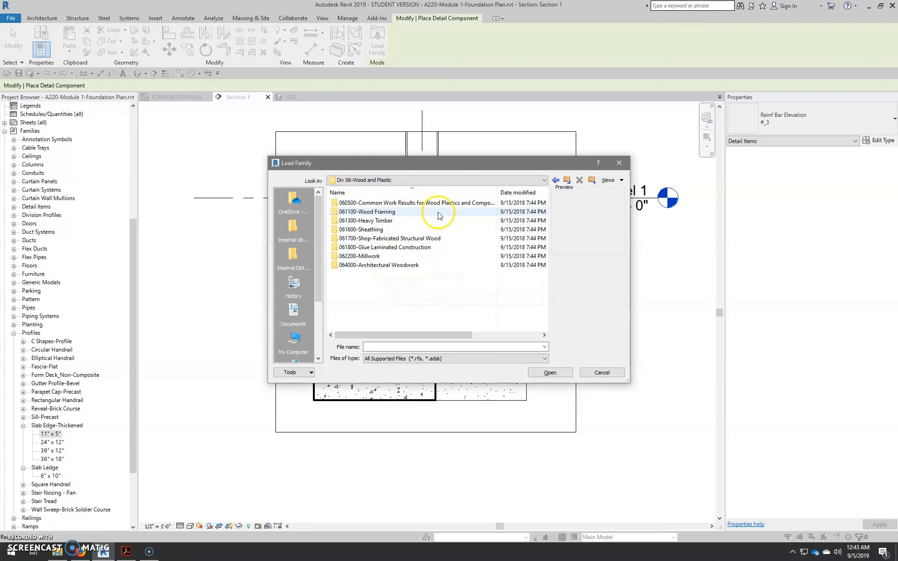
left_click(566, 181)
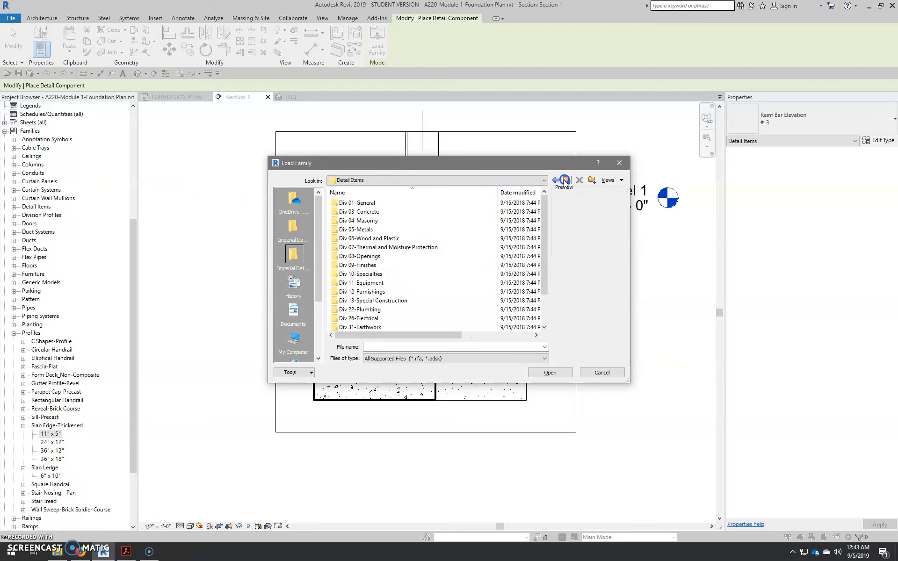
double_click(382, 248)
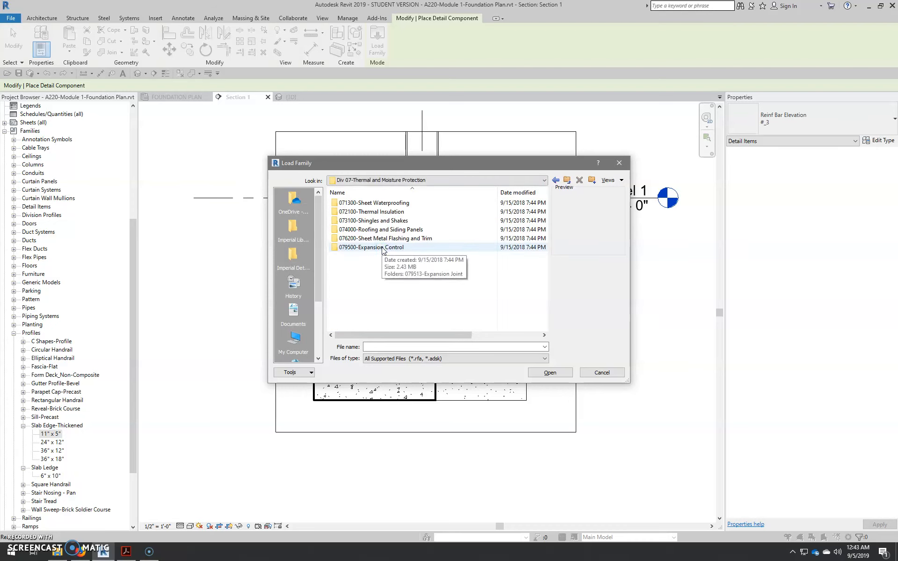
double_click(382, 248)
double_click(380, 204)
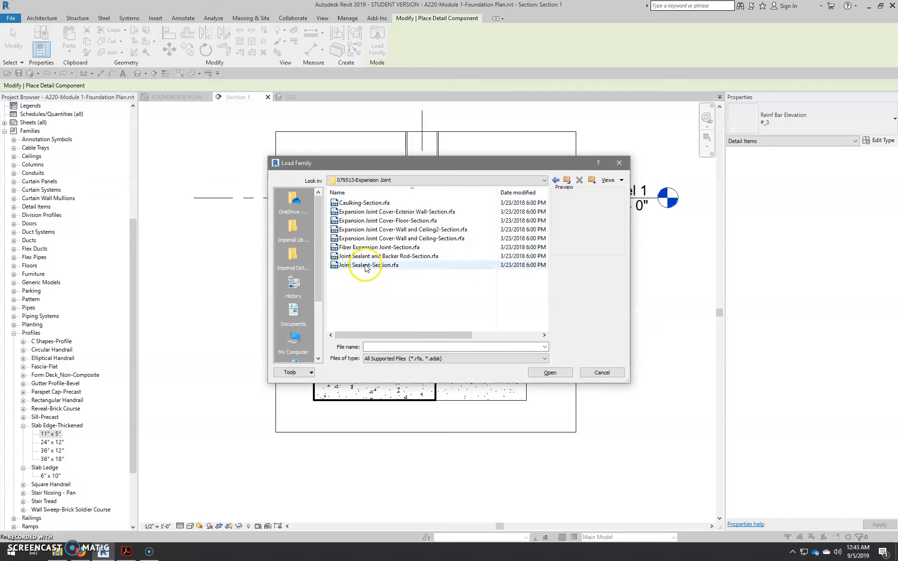
left_click(365, 248)
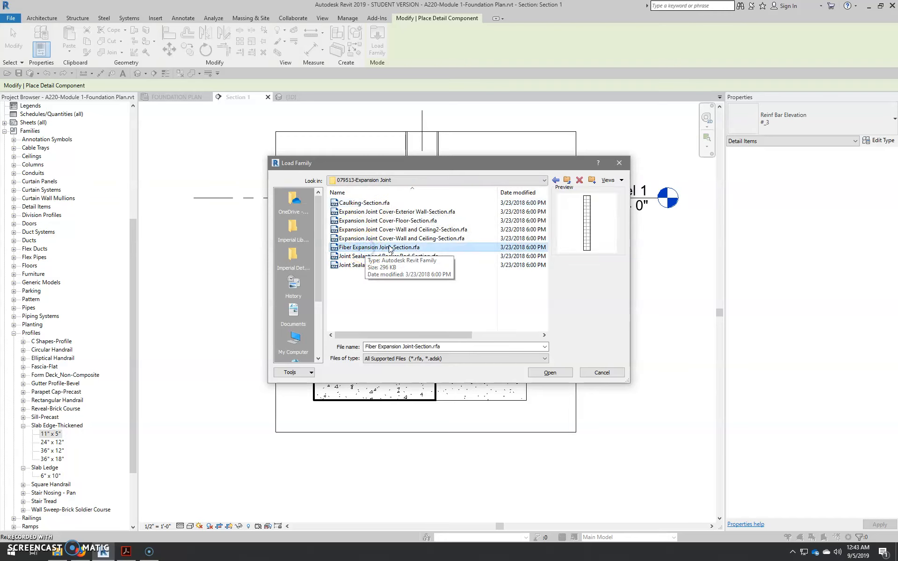
left_click(548, 373)
Load the Gypsum Wallboard-Section.rfa family from Div 09-Finishes, 092000-Plaster and Gypsum Board, 092900-Gypsum Board
left_click(379, 47)
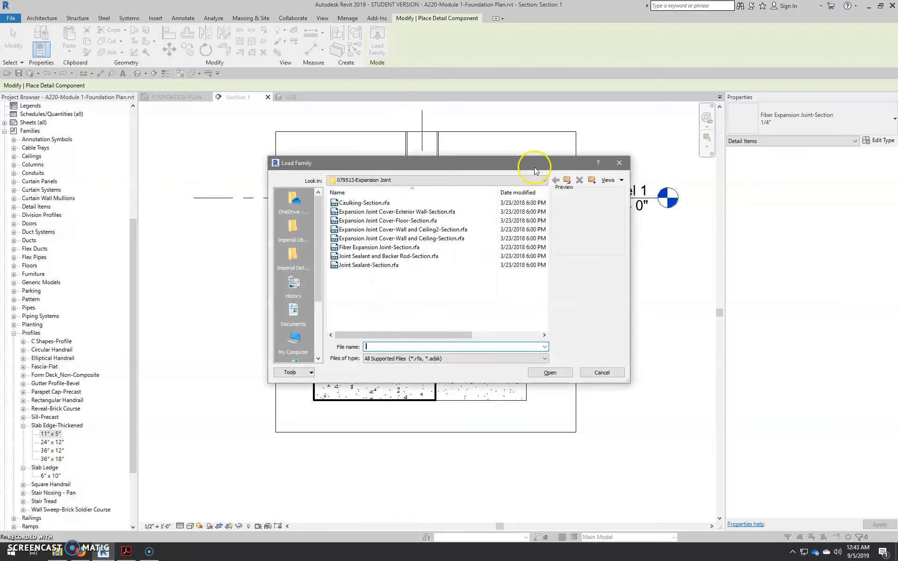
left_click(567, 180)
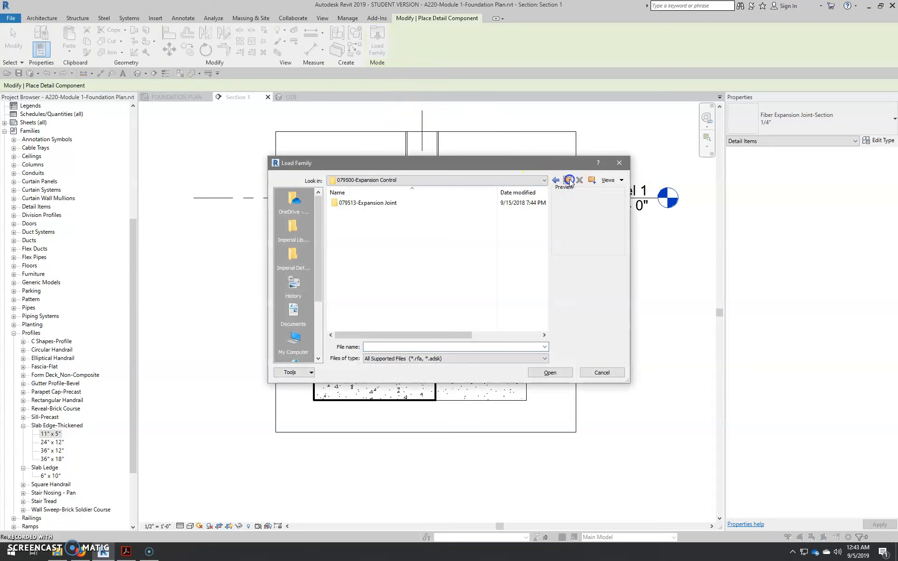
left_click(568, 180)
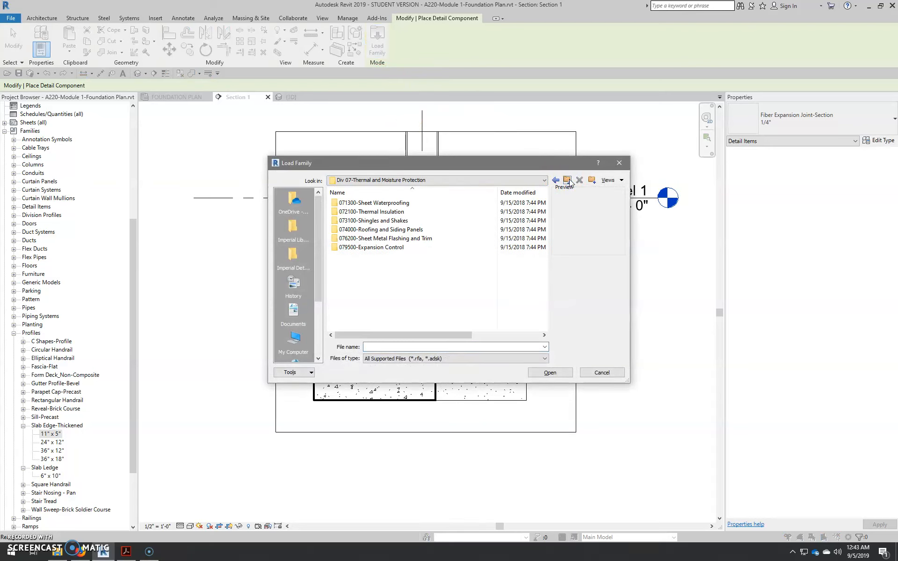
left_click(568, 181)
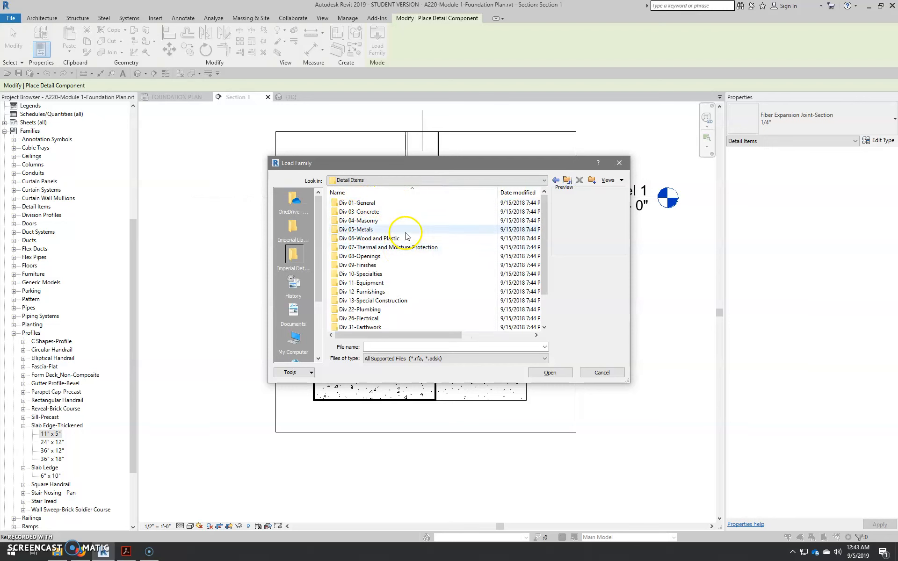
left_click(373, 266)
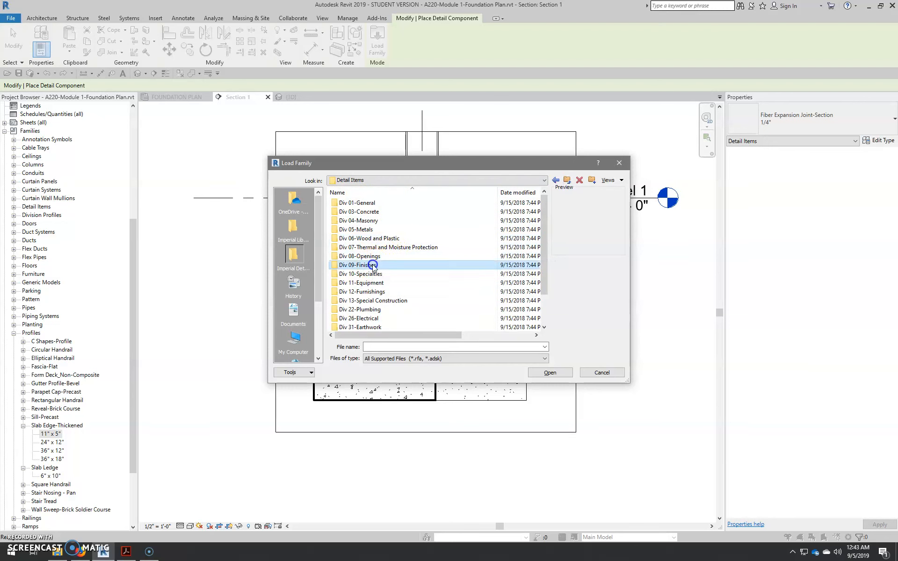
double_click(372, 265)
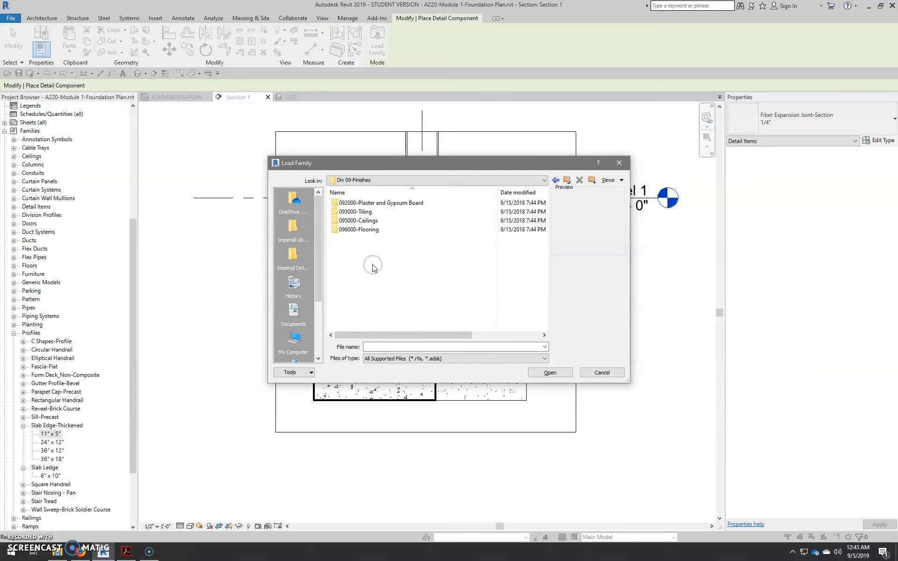
left_click(387, 204)
double_click(388, 204)
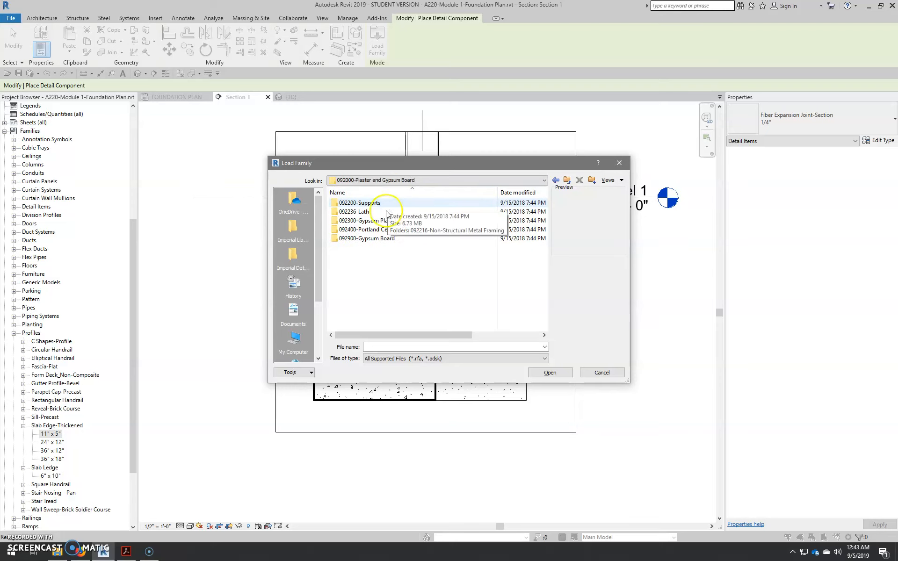
double_click(380, 240)
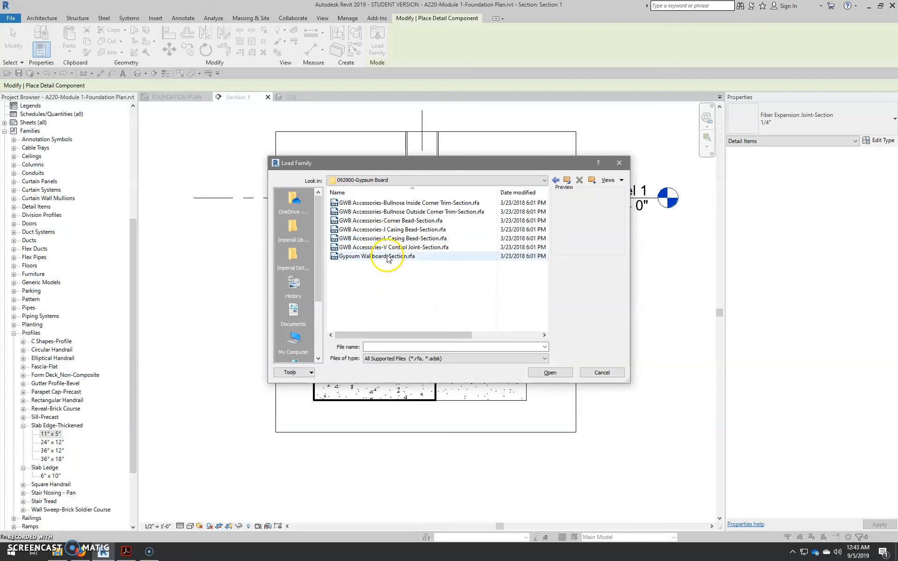
left_click(387, 256)
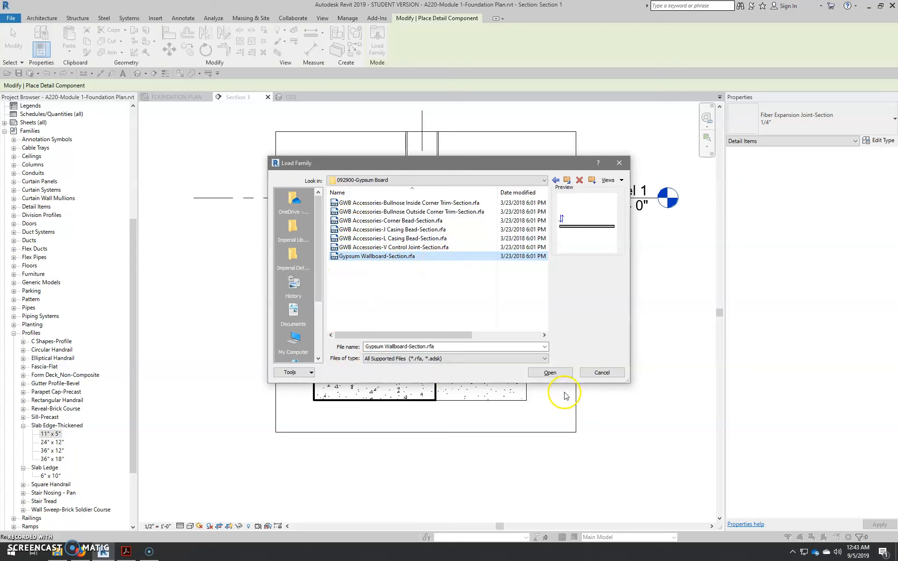
left_click(547, 373)
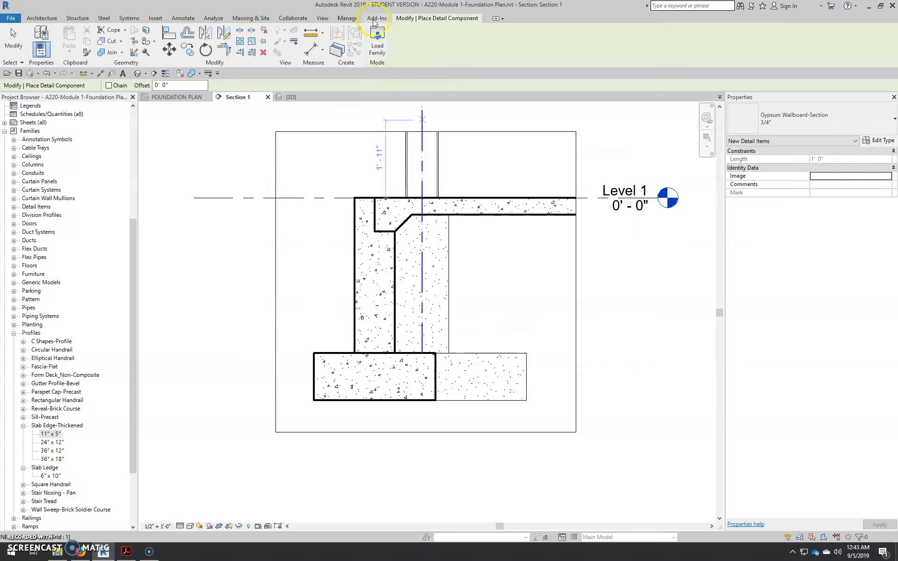
Browse the Detail Items library for further components, checking the 072100-Thermal Insulation folder in Div 07 and the Div 31-Earthwork folder
left_click(376, 38)
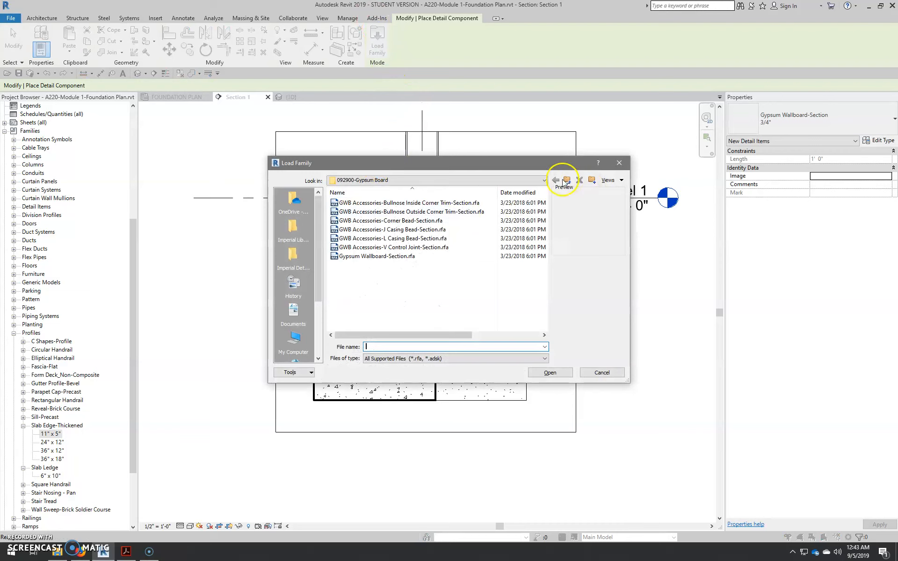
left_click(564, 180)
left_click(565, 181)
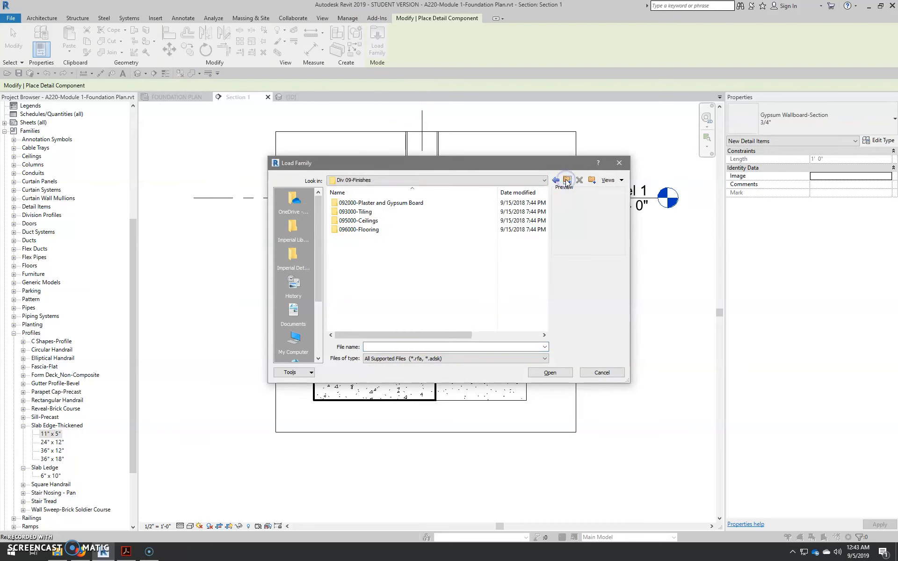
left_click(565, 181)
double_click(374, 248)
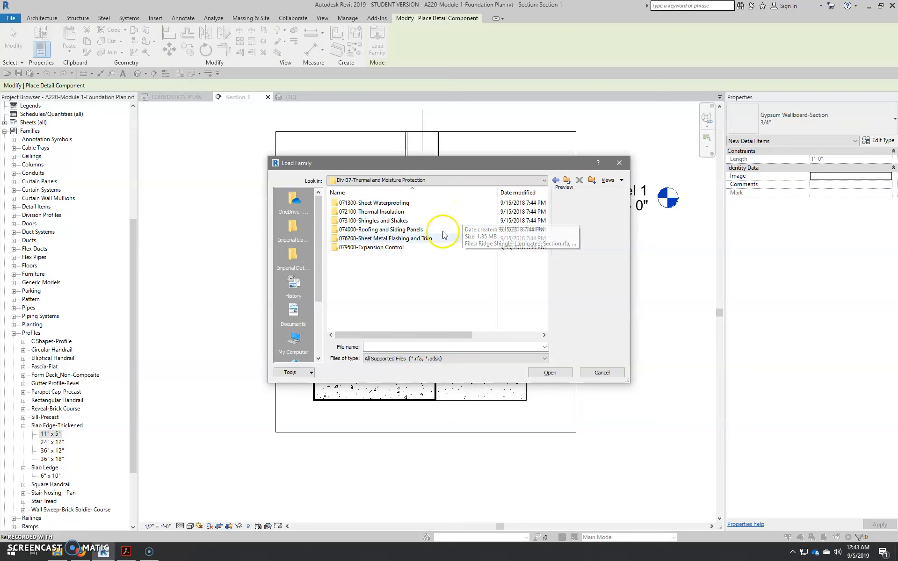
double_click(393, 212)
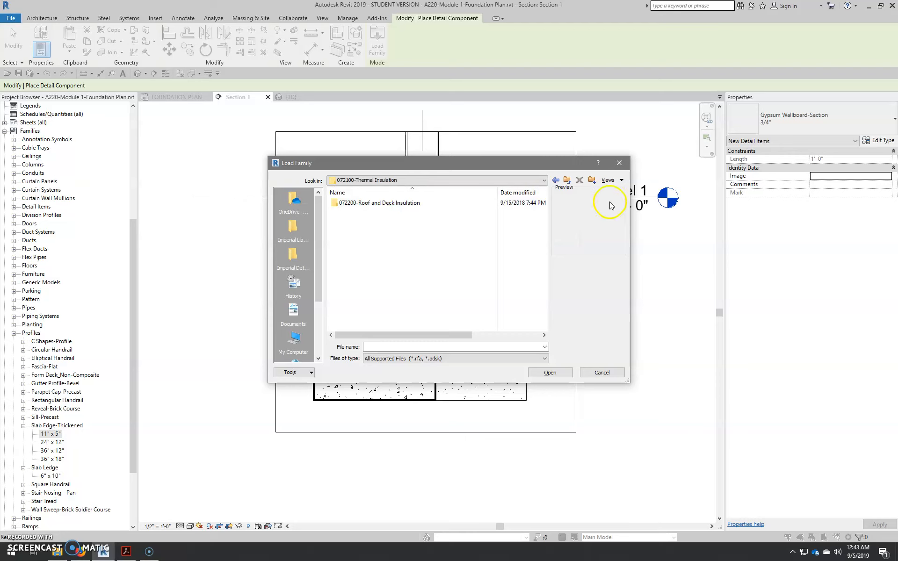
left_click(569, 181)
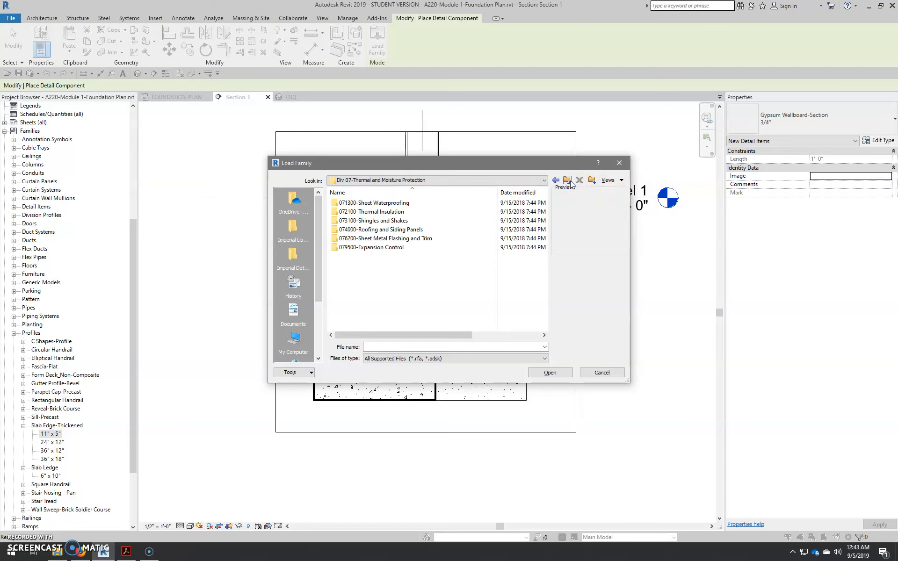
left_click(568, 181)
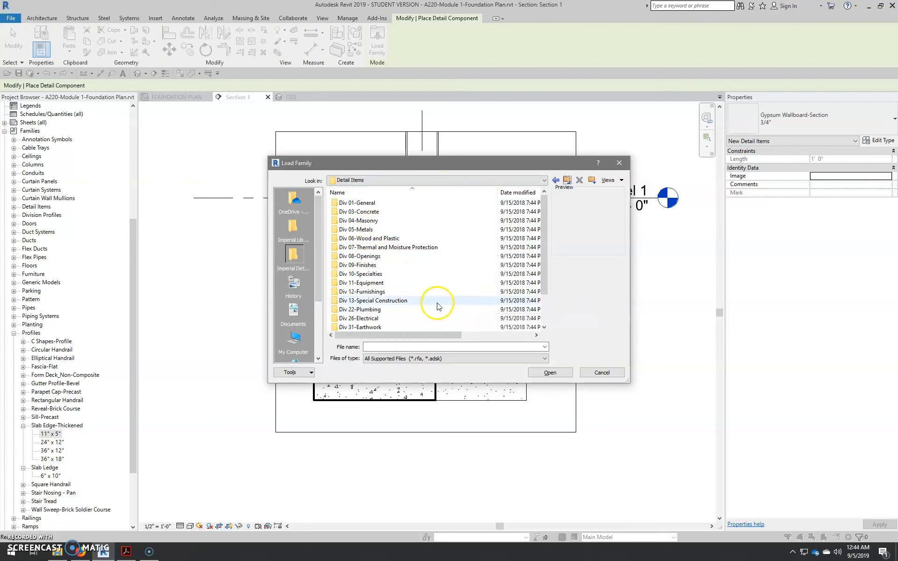
scroll(439, 306, "down", 3)
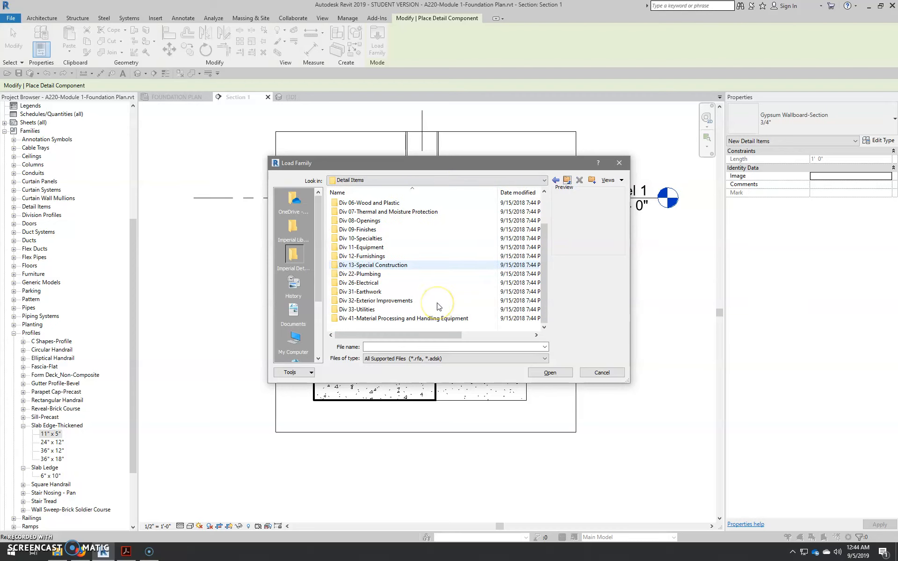
double_click(369, 292)
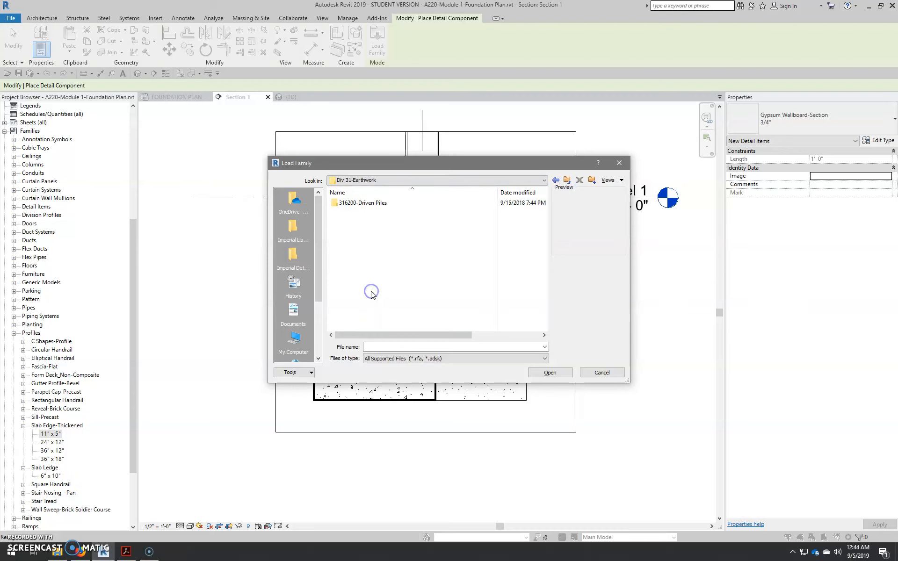
left_click(567, 181)
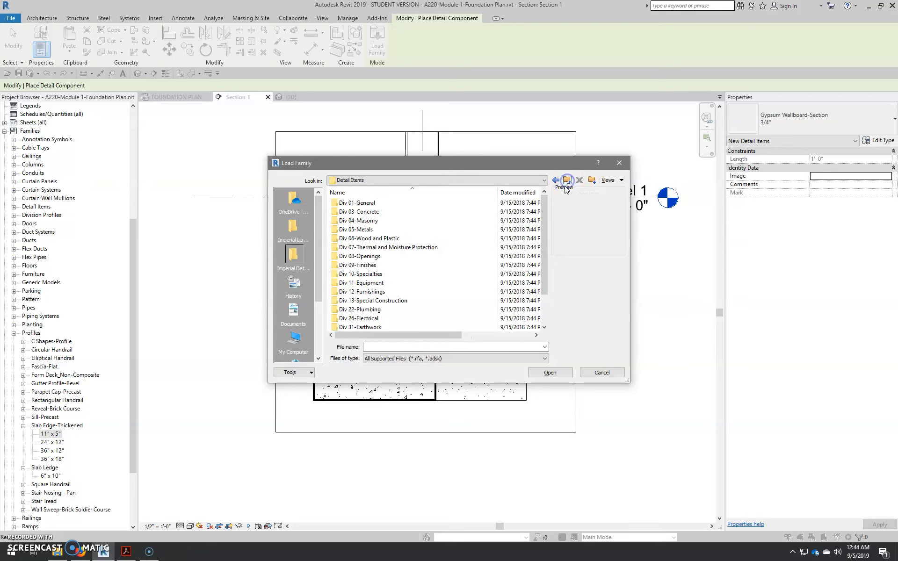
Load the Drainage Pipes-Section.rfa family from Div 33-Utilities, 334600-Subdrainage
scroll(400, 309, "down", 2)
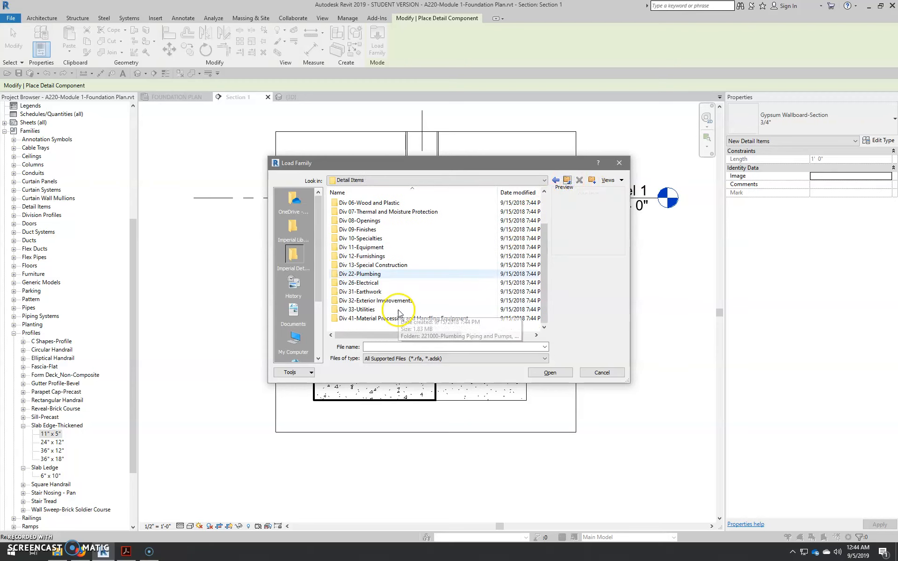
left_click(384, 248)
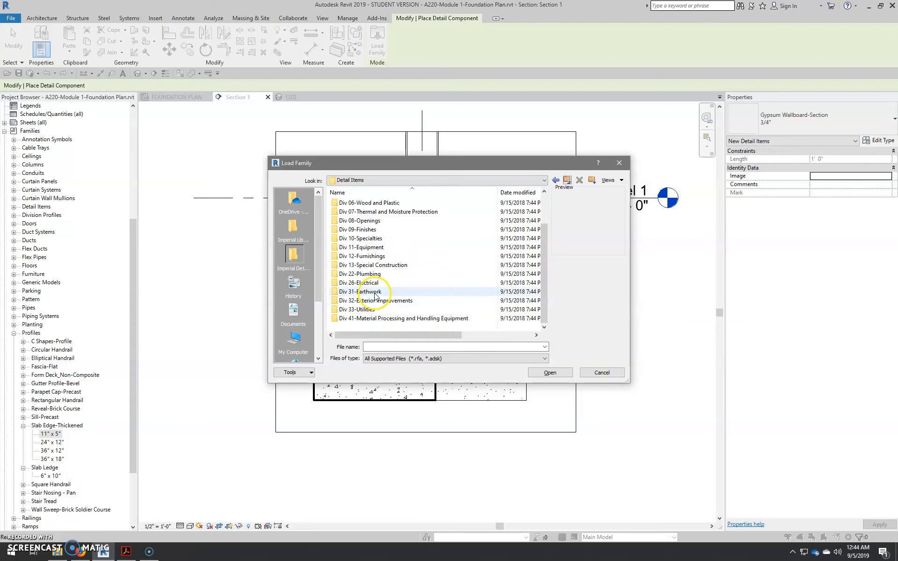
double_click(366, 310)
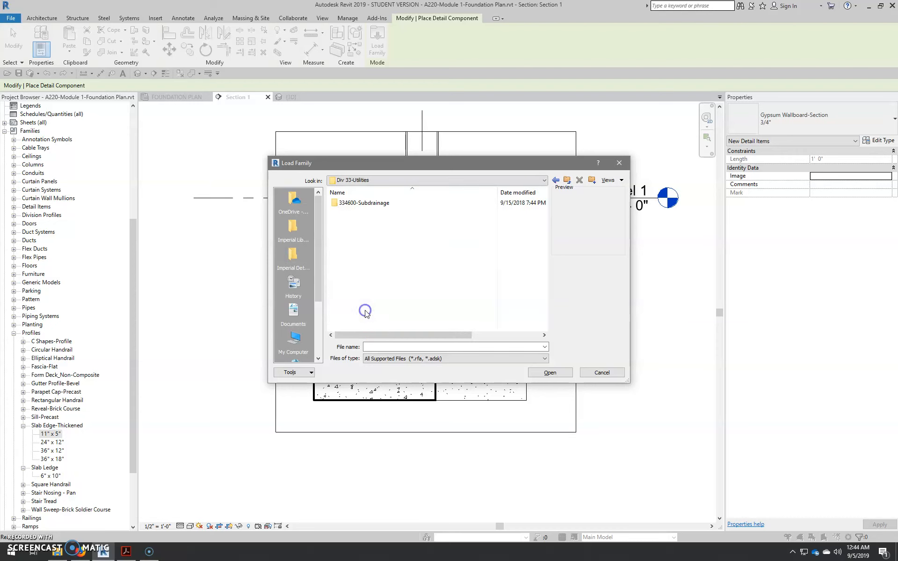
double_click(369, 203)
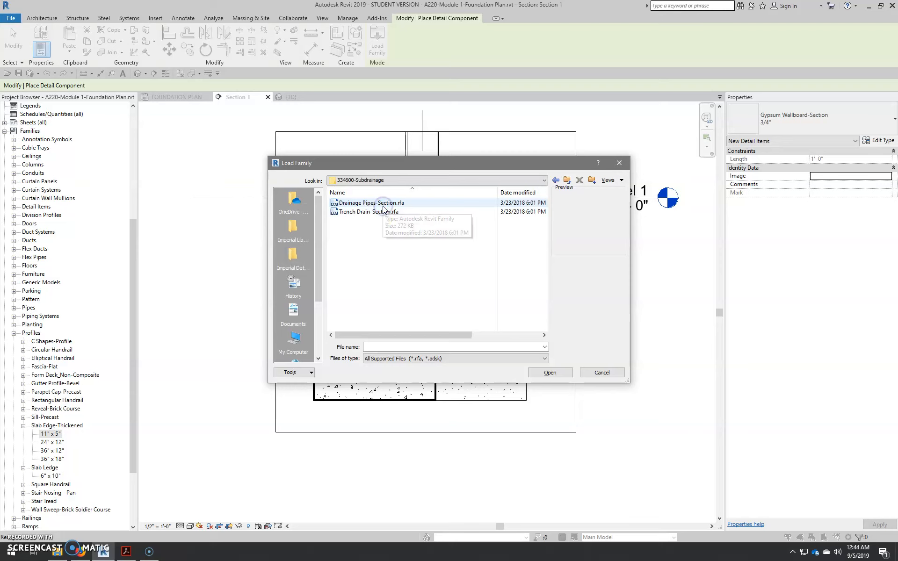
left_click(374, 218)
left_click(370, 212)
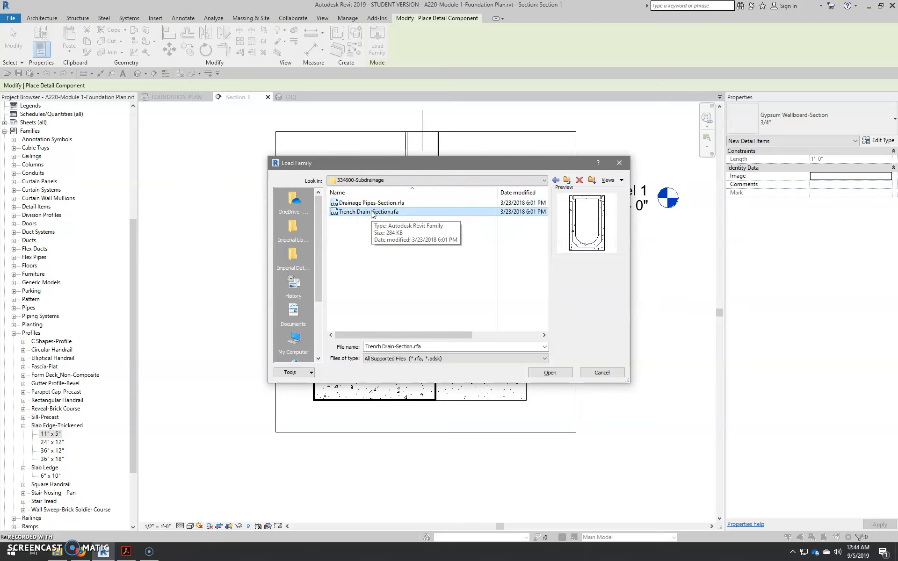
left_click(369, 203)
left_click(543, 372)
Load the Rigid Insulation-Section.rfa family from Div 07-Thermal and Moisture Protection, 072100-Thermal Insulation, 072200-Roof and Deck Insulation, and end component placement
left_click(381, 47)
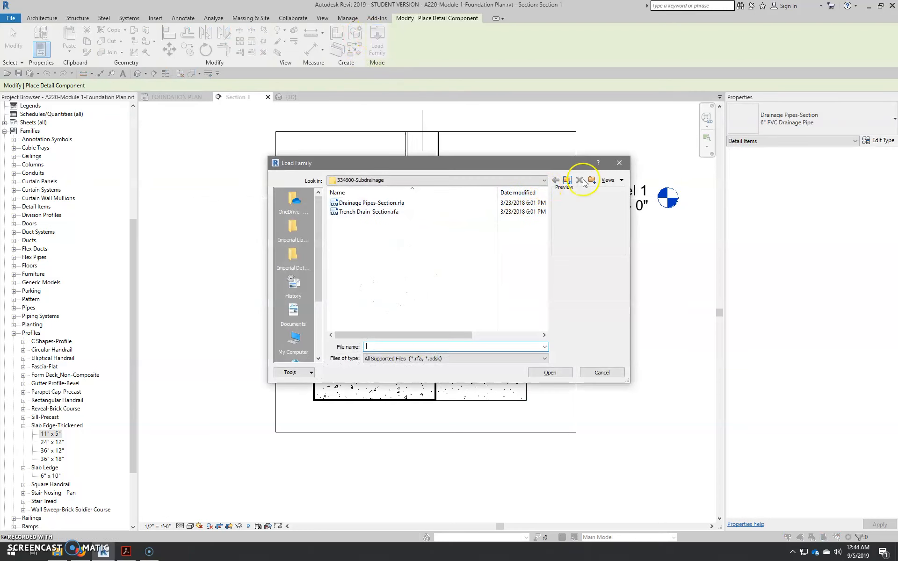
left_click(569, 180)
left_click(569, 180)
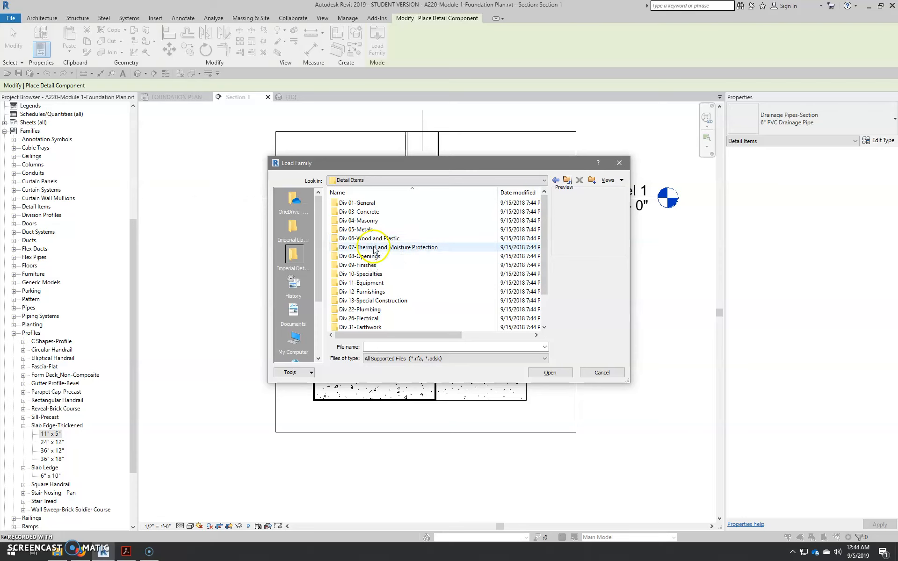
double_click(410, 249)
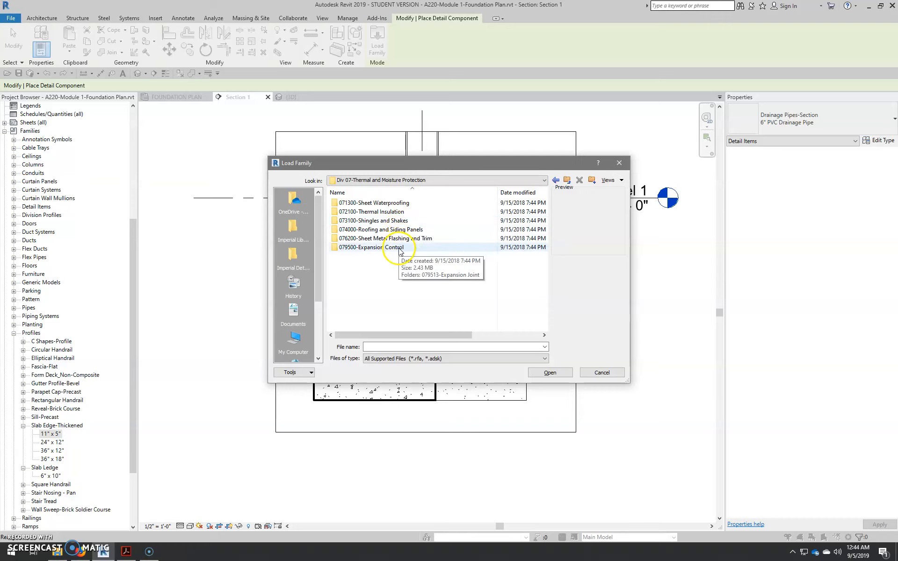
double_click(382, 213)
double_click(380, 204)
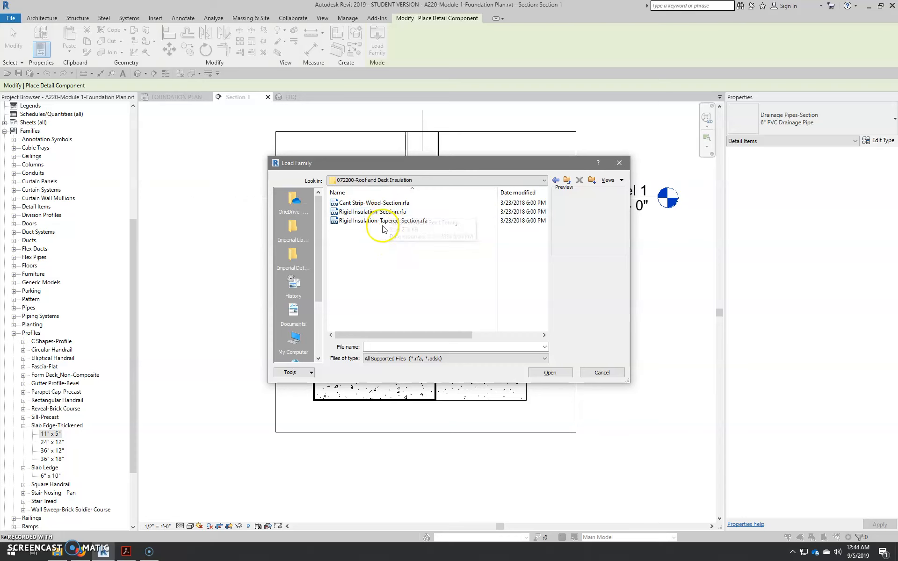
left_click(372, 212)
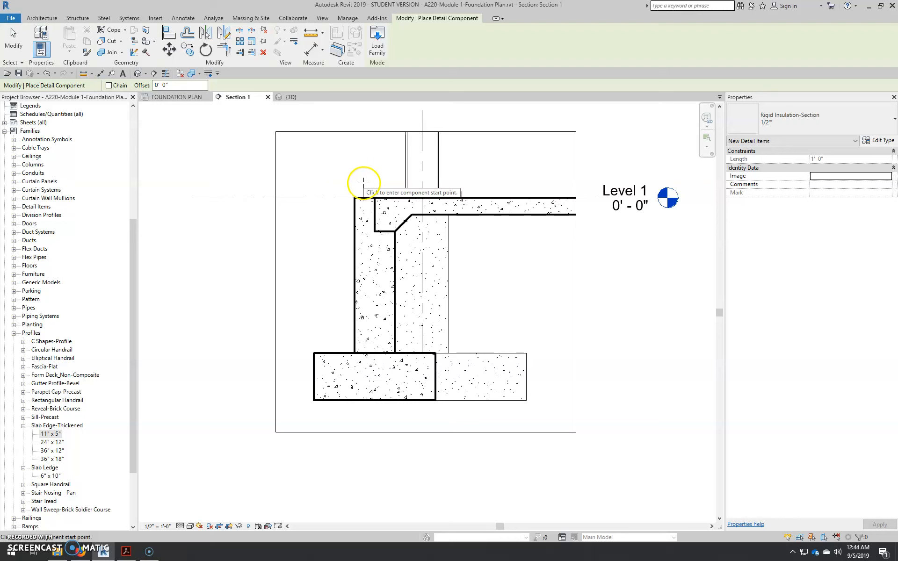
key("Escape")
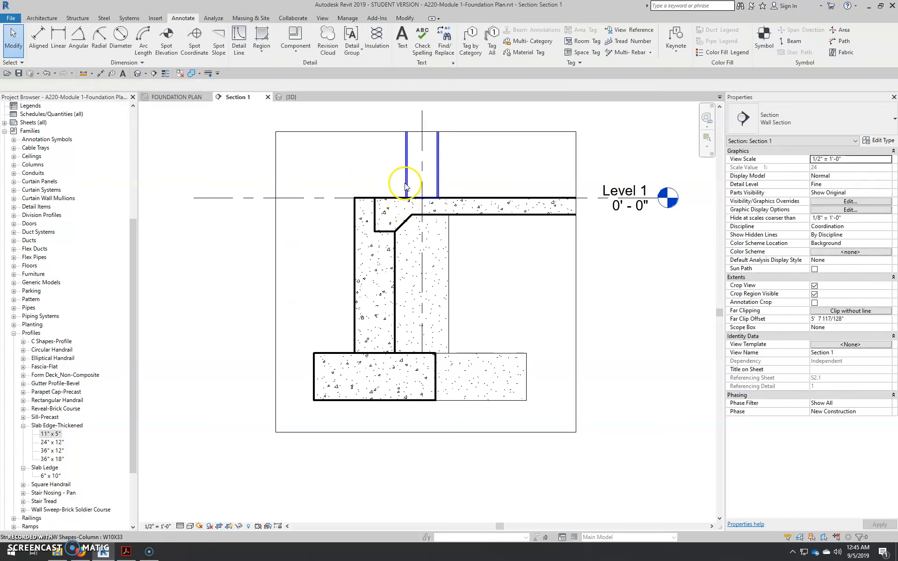
Start placing a detail component and check the foundation wall insulation in the reference detail PDF in Adobe Acrobat, returning to Revit
left_click(299, 37)
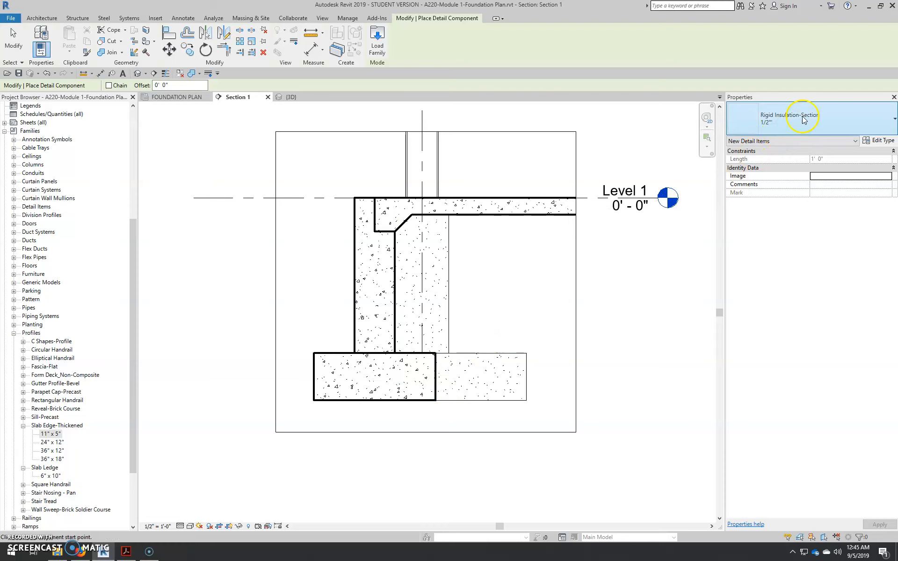
left_click(828, 123)
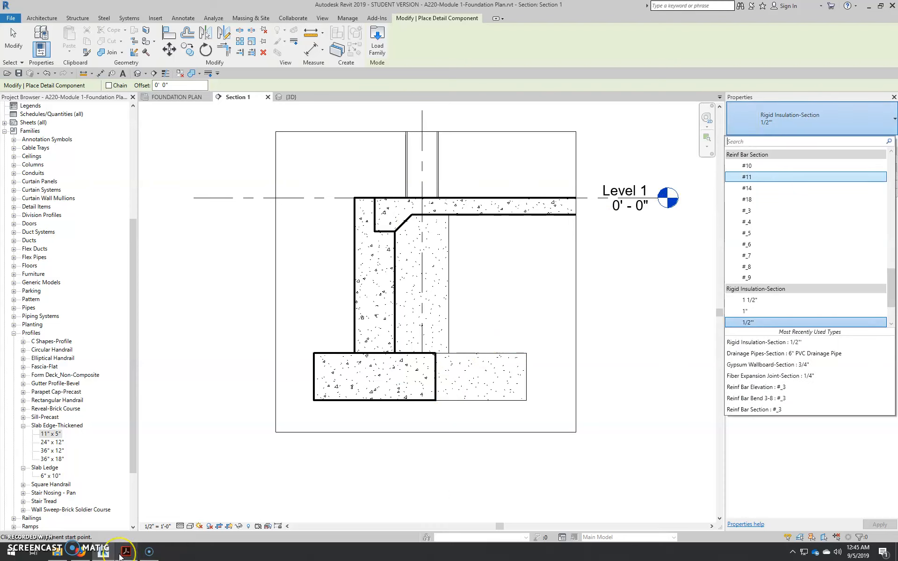
mouse_move(120, 556)
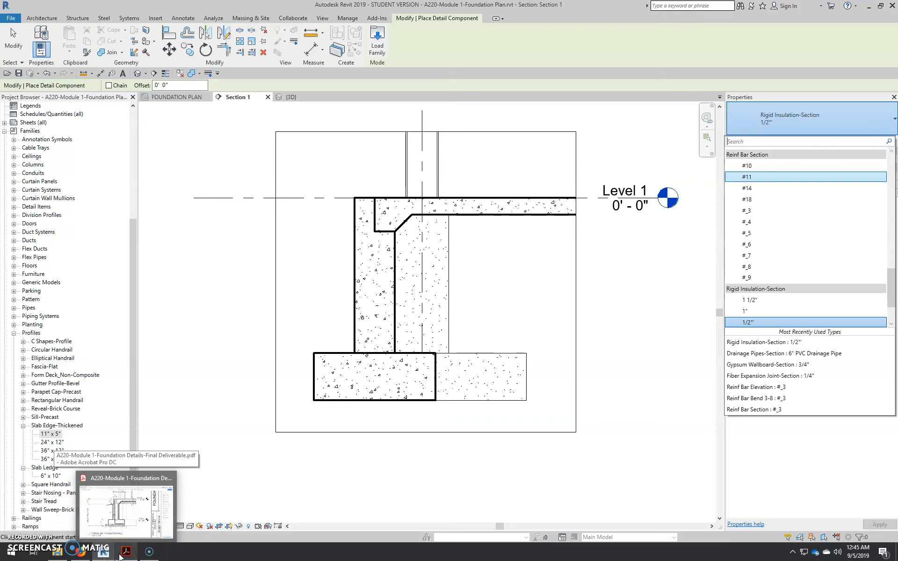
left_click(119, 556)
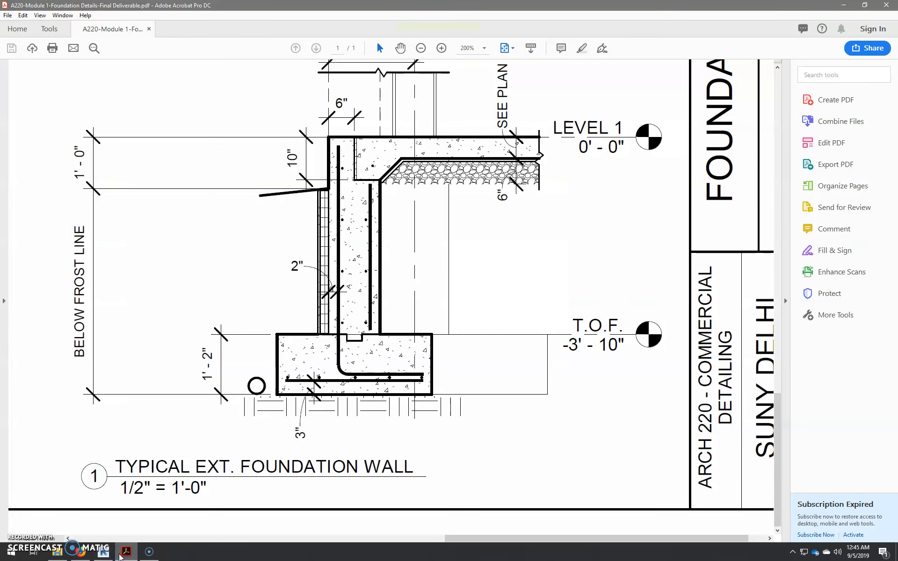
left_click(121, 555)
Try to duplicate the 1/2" Rigid Insulation-Section type under the name 2"
left_click(811, 123)
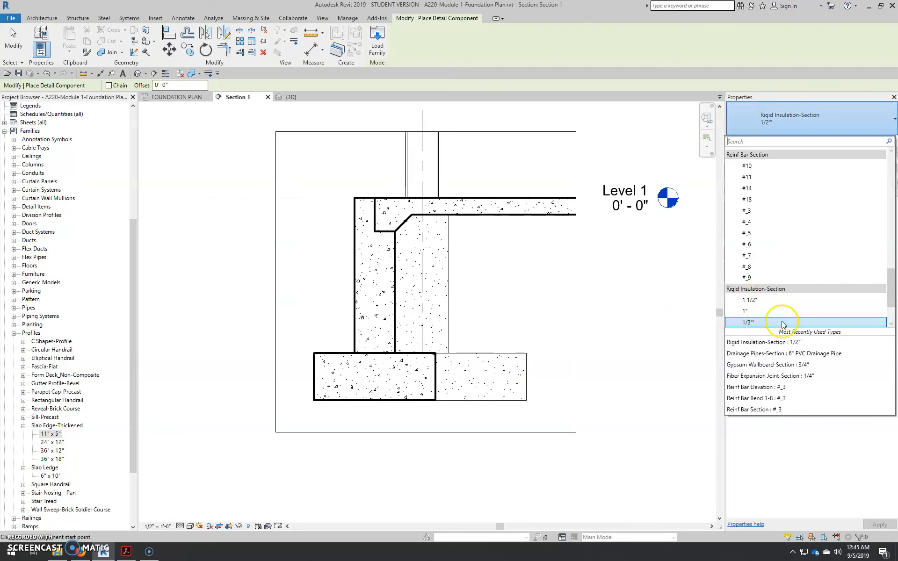
left_click(882, 105)
left_click(888, 143)
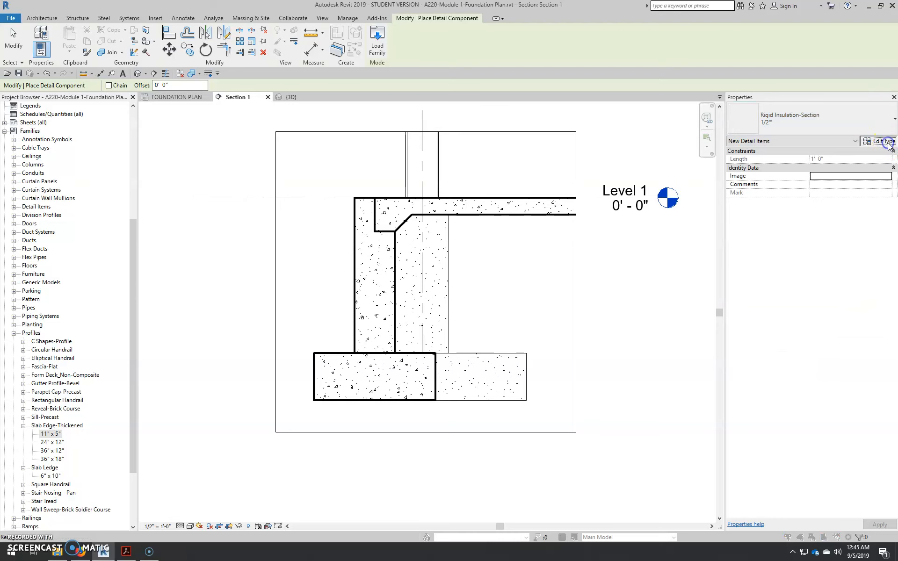
left_click(690, 169)
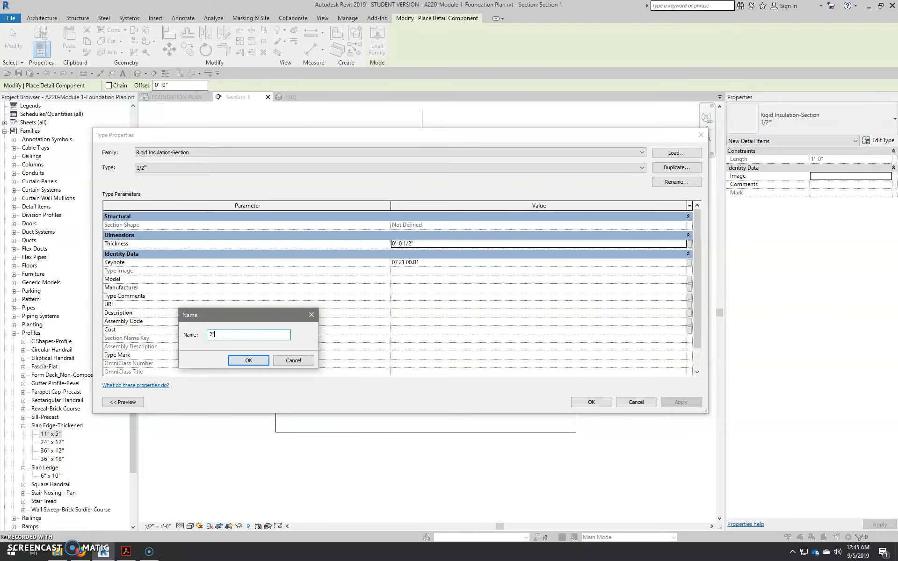
left_click(260, 360)
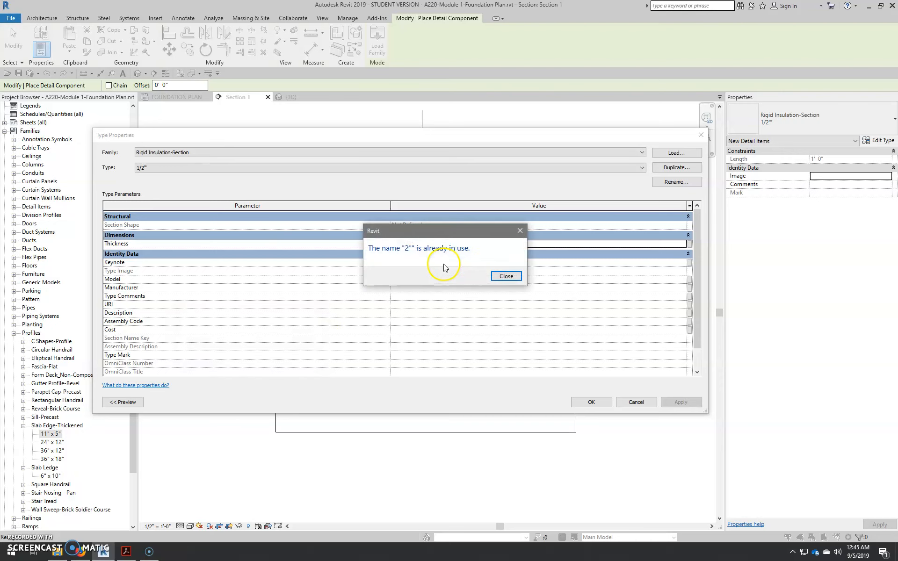
left_click(502, 277)
left_click(635, 402)
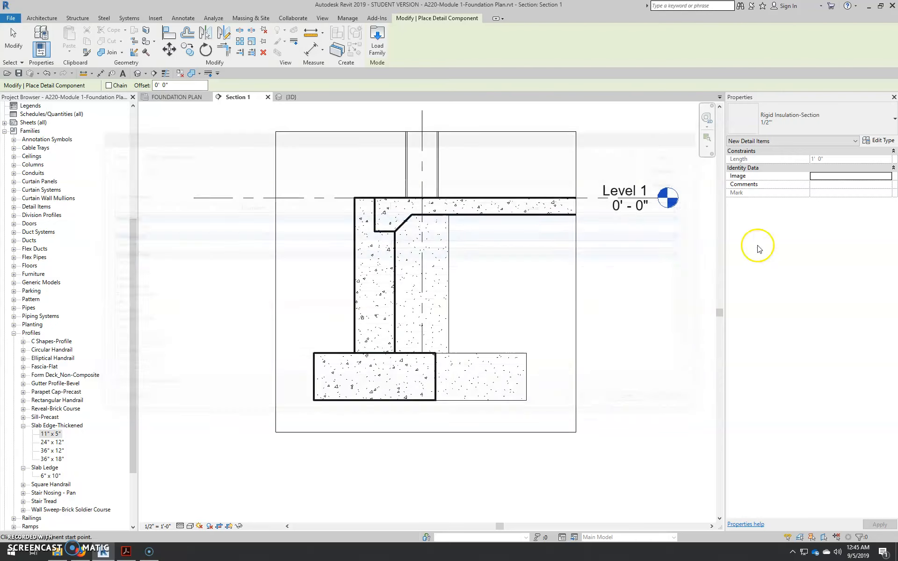
Place a vertical 2" Rigid Insulation-Section strip just outside the foundation wall, between the slab level and the footing
left_click(810, 120)
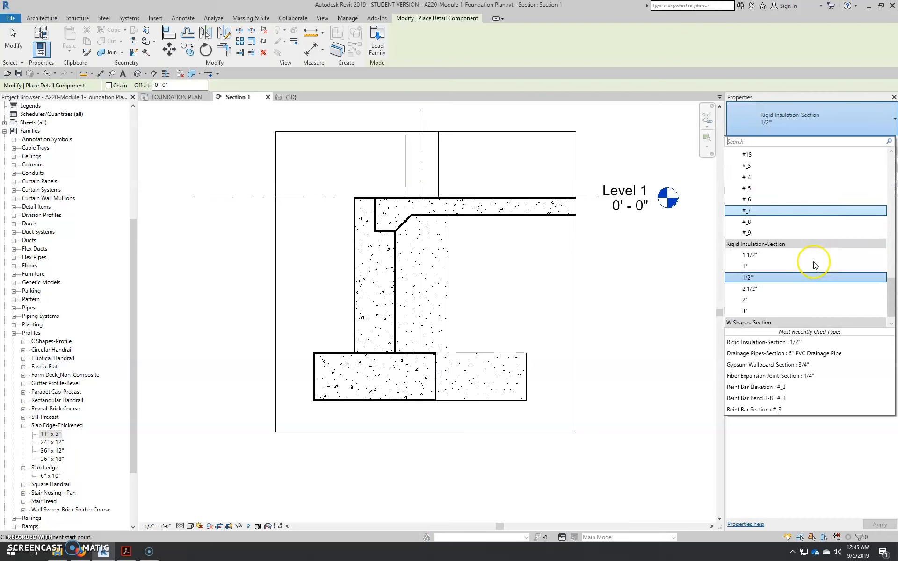
left_click(771, 302)
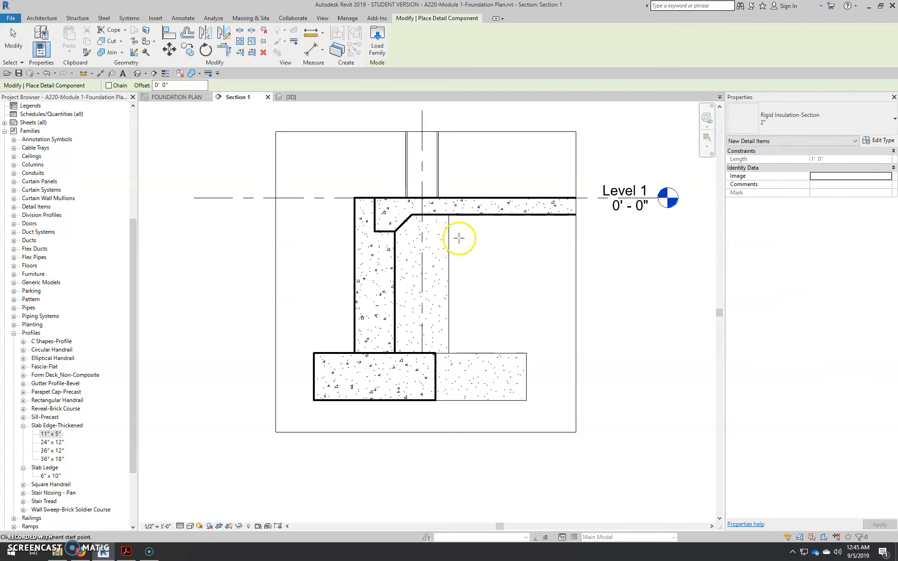
left_click(323, 225)
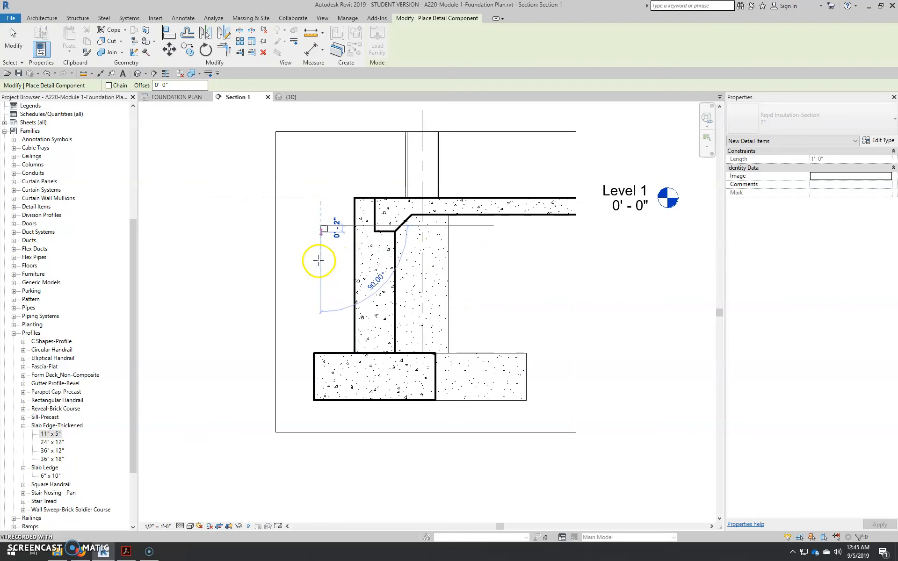
left_click(324, 335)
key("Escape")
key("Escape")
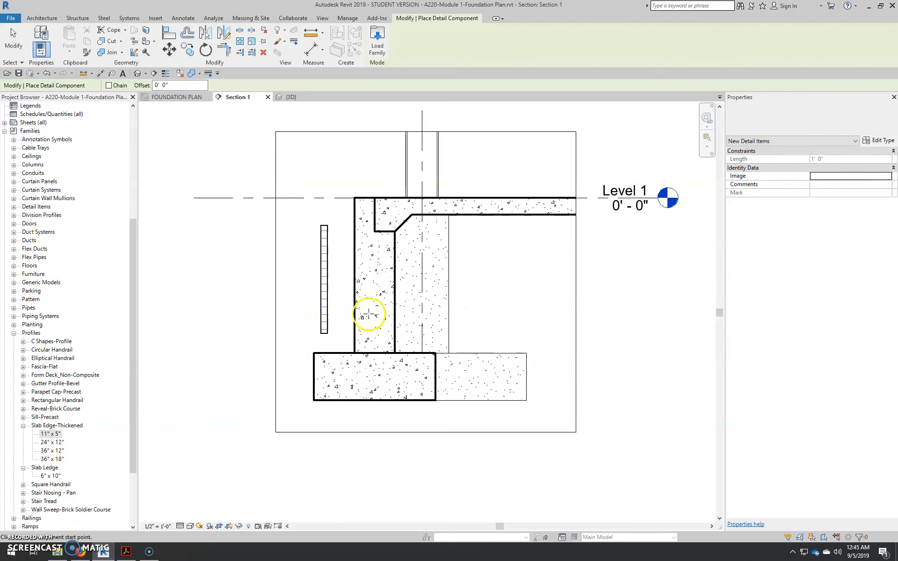
Align the inner face of the rigid insulation with the exterior face of the foundation wall
scroll(346, 299, "up", 3)
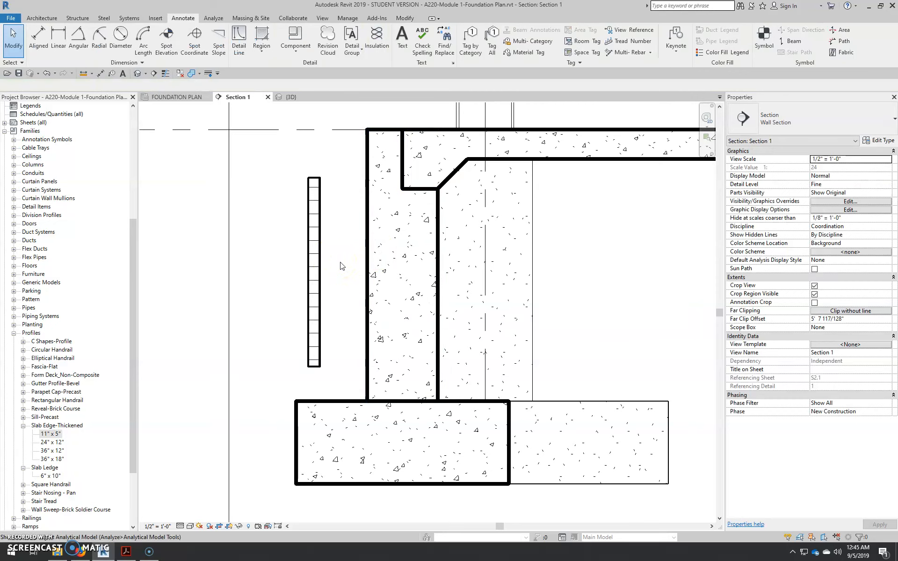
key("a")
key("l")
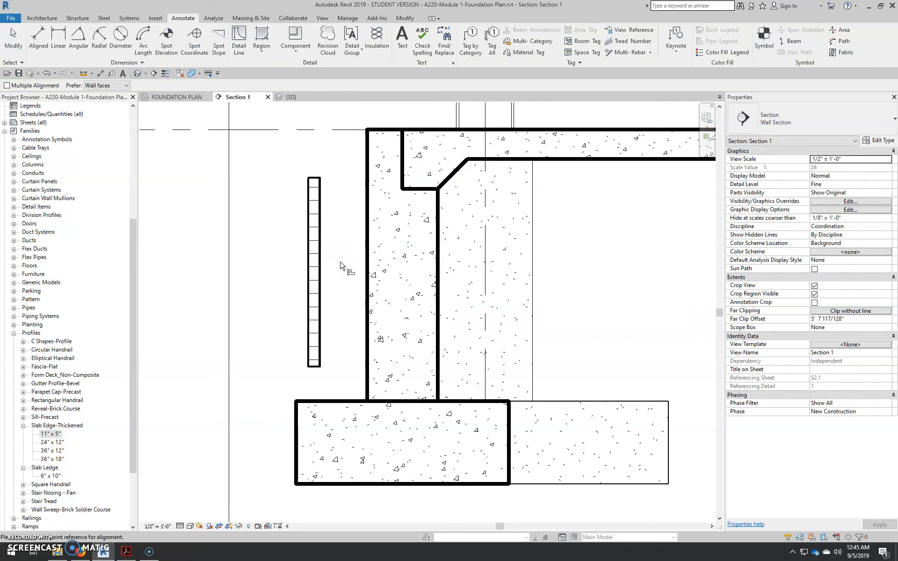
left_click(405, 18)
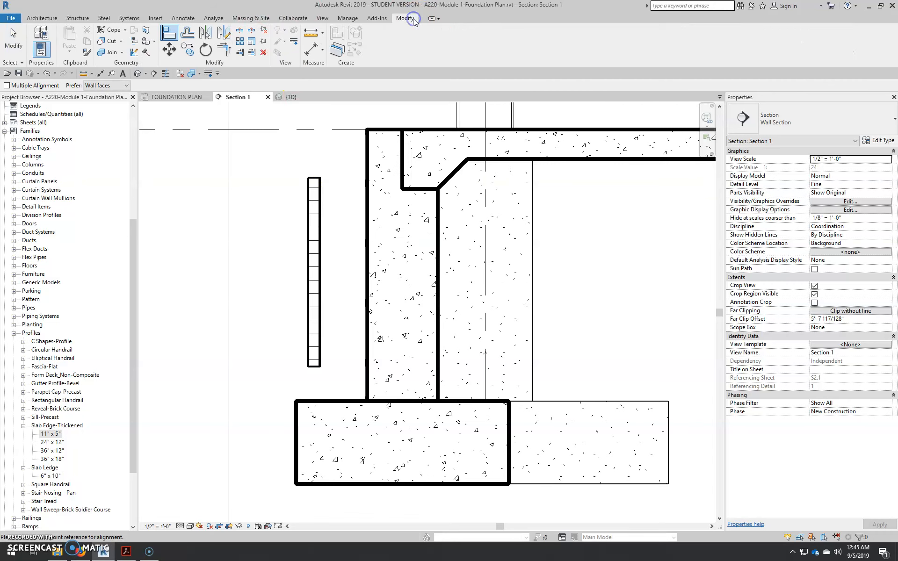
left_click(366, 225)
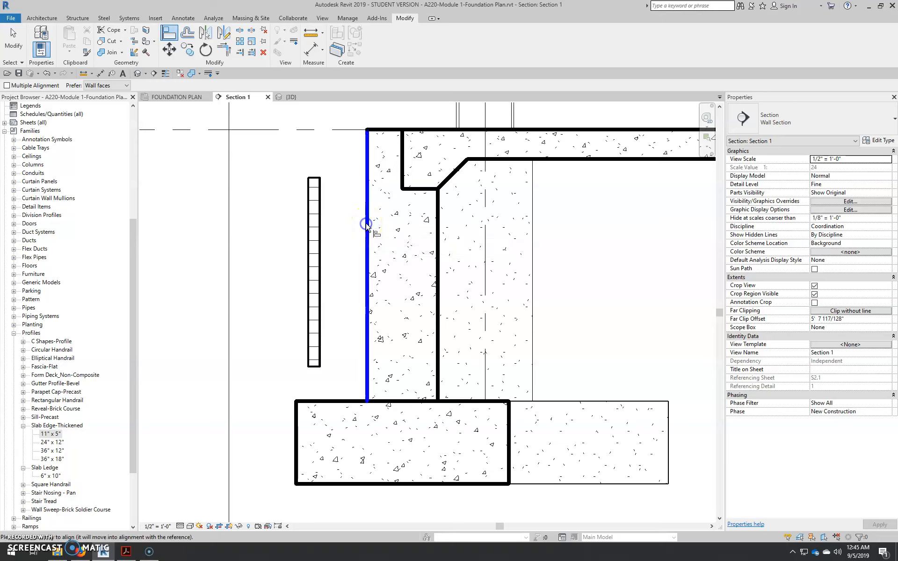
left_click(321, 233)
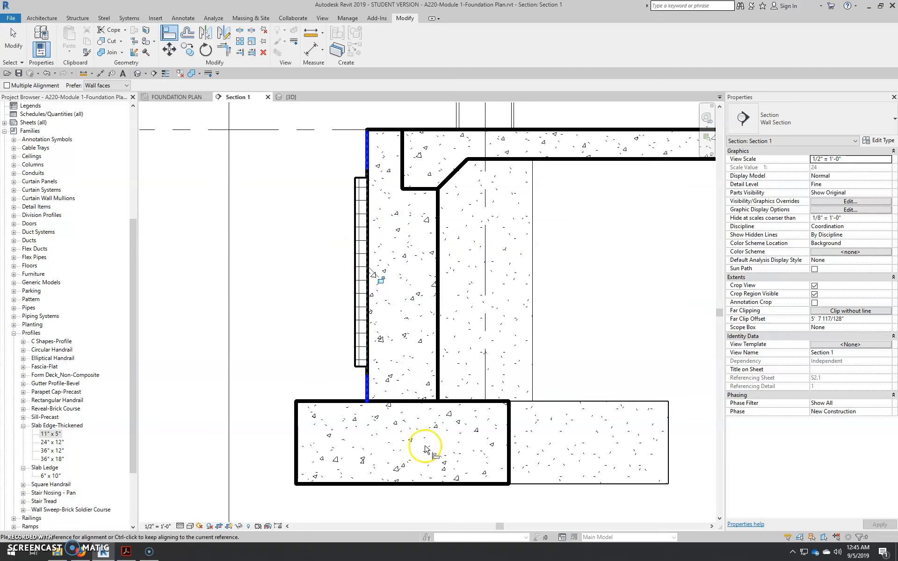
Align the lower end of the rigid insulation with the top of the footing
scroll(336, 388, "up", 3)
left_click(334, 396)
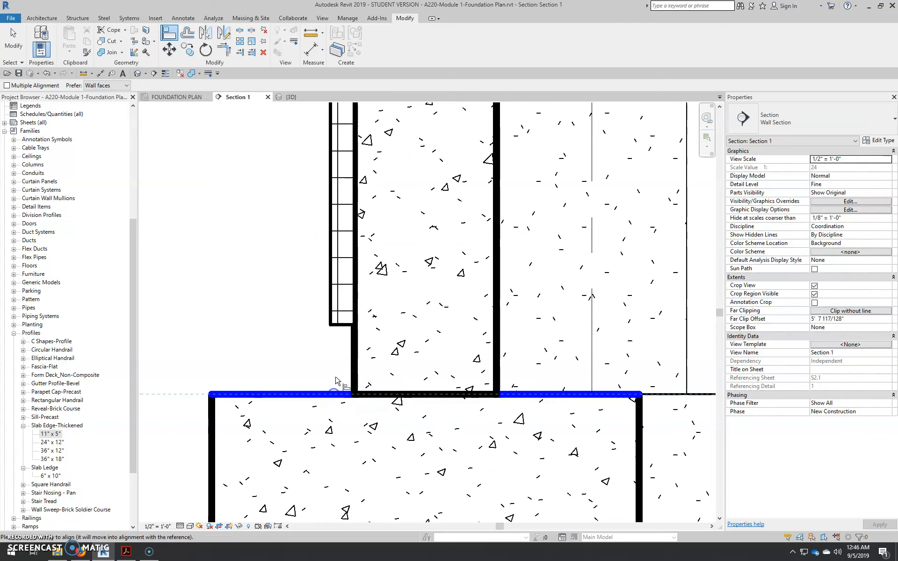
left_click(344, 327)
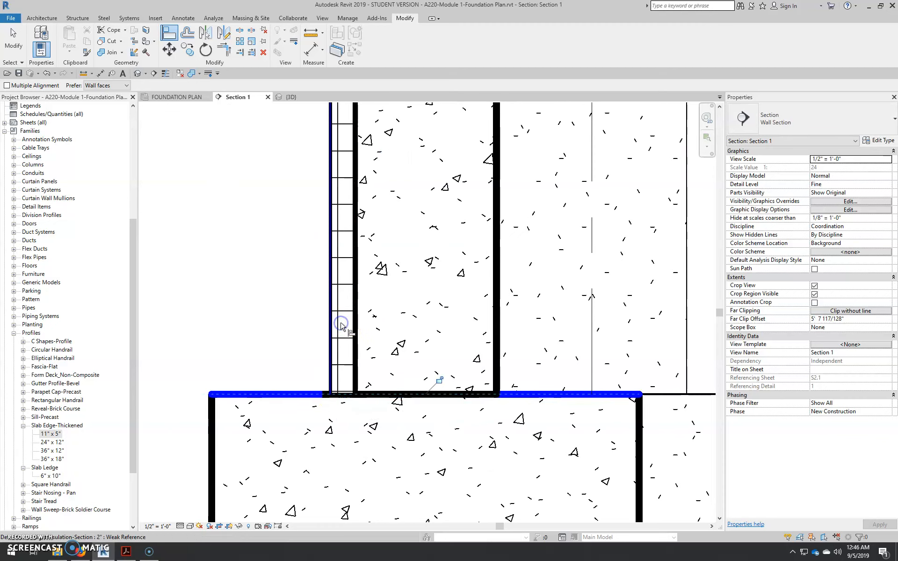
scroll(372, 444, "down", 3)
key("Escape")
key("Escape")
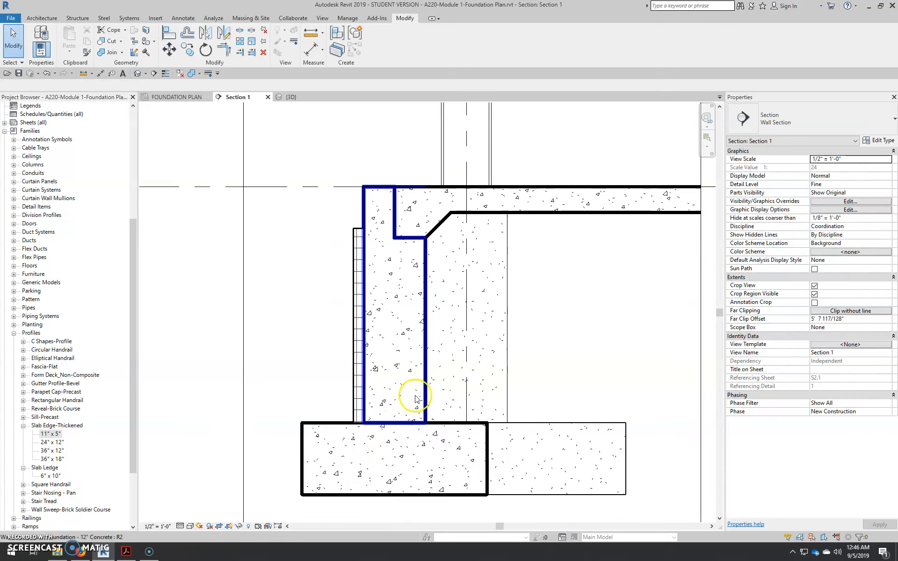
left_click(357, 283)
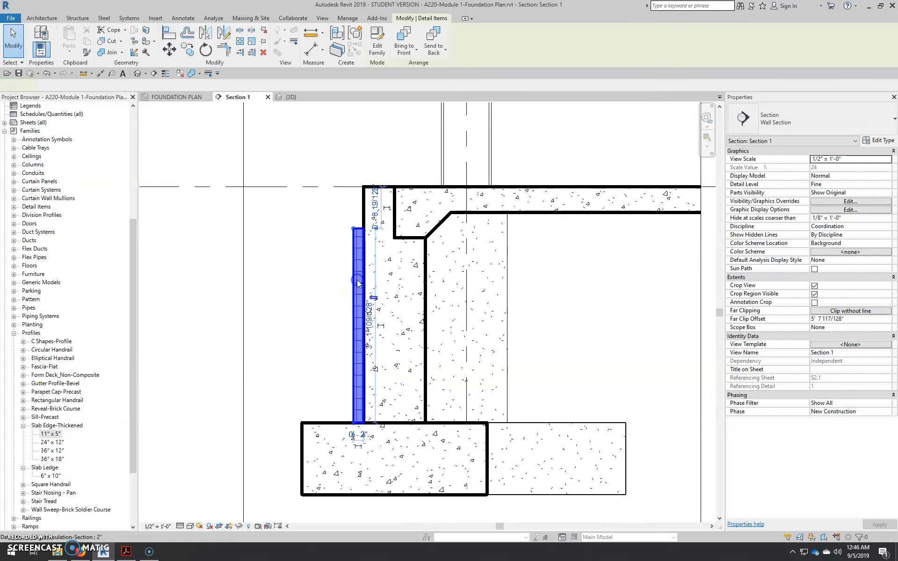
key("Escape")
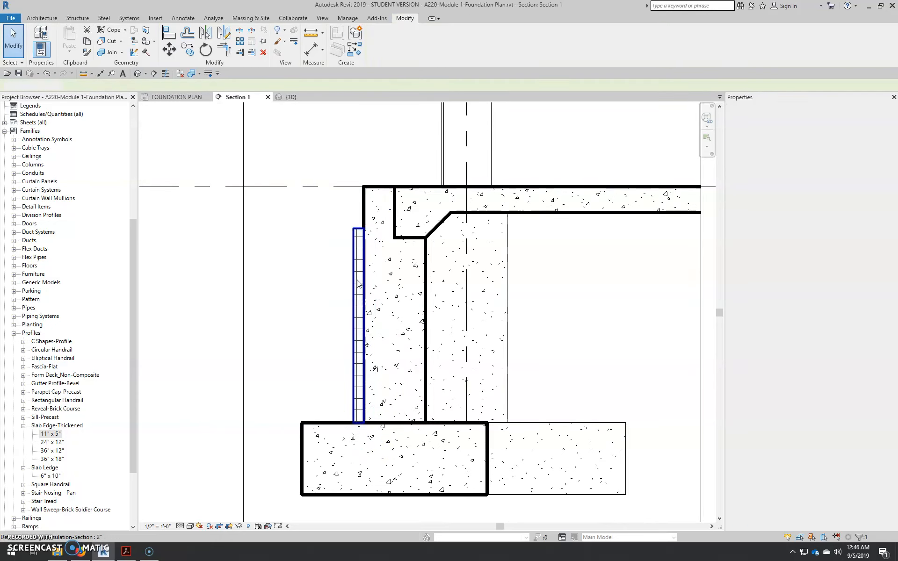
Place a 1/2" Fiber Expansion Joint-Section against the vertical face of the wall's slab ledge, with its lower end at the inner corner
scroll(357, 283, "down", 2)
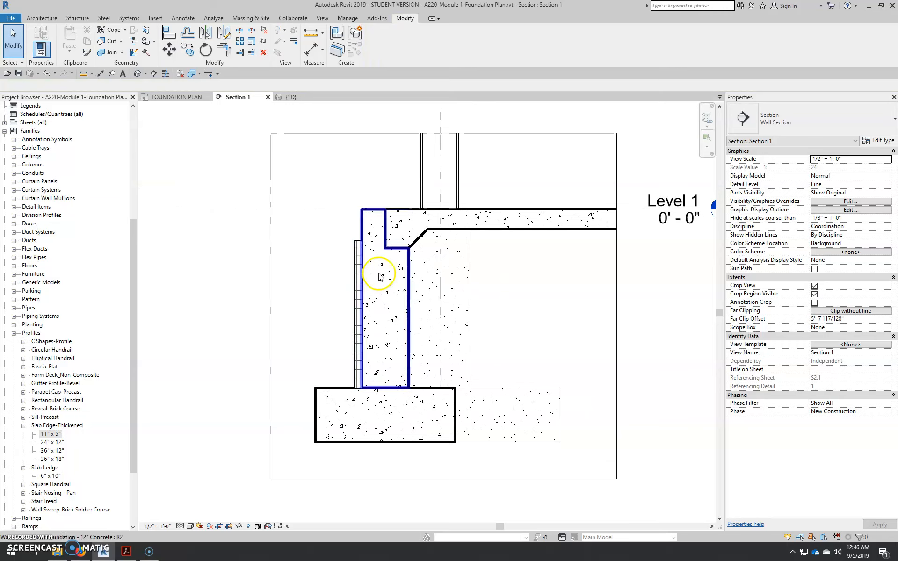
scroll(415, 196, "up", 2)
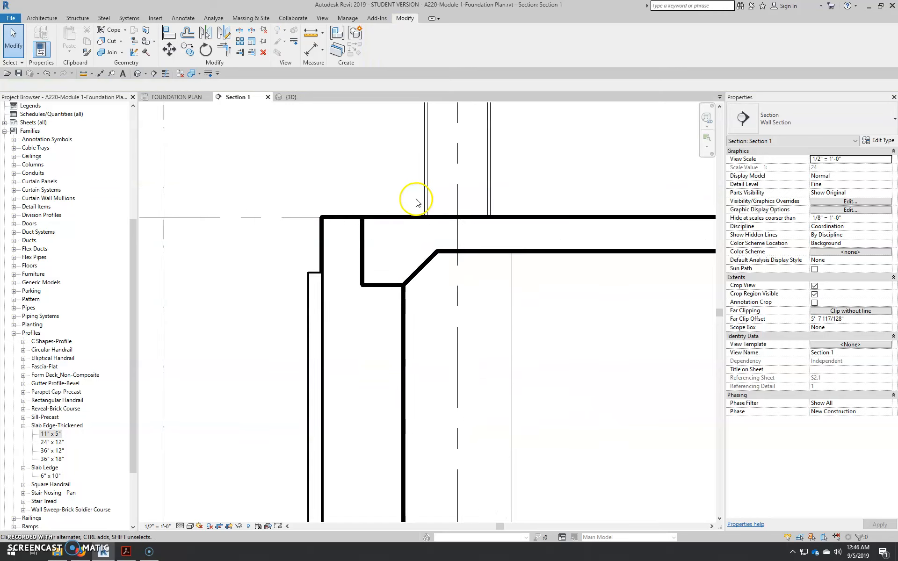
left_click(170, 19)
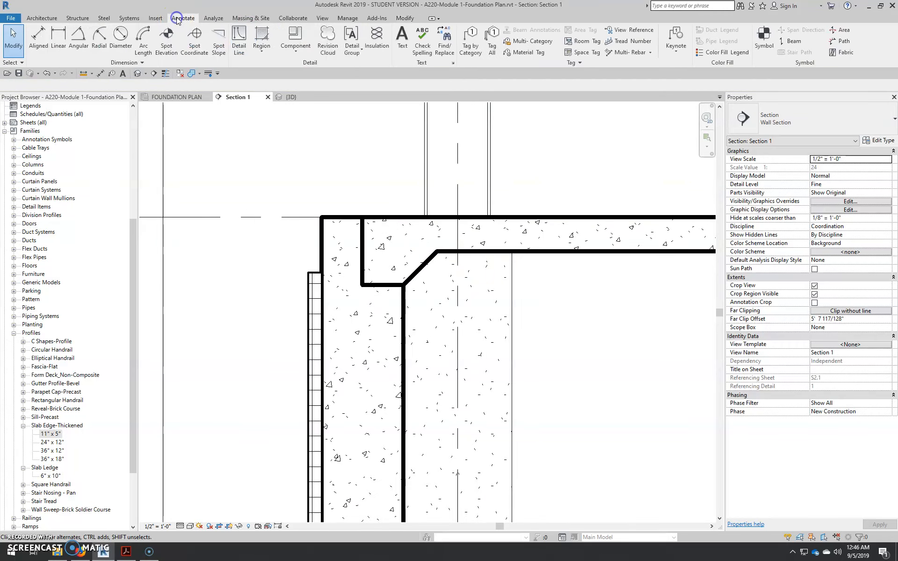
left_click(296, 38)
left_click(845, 121)
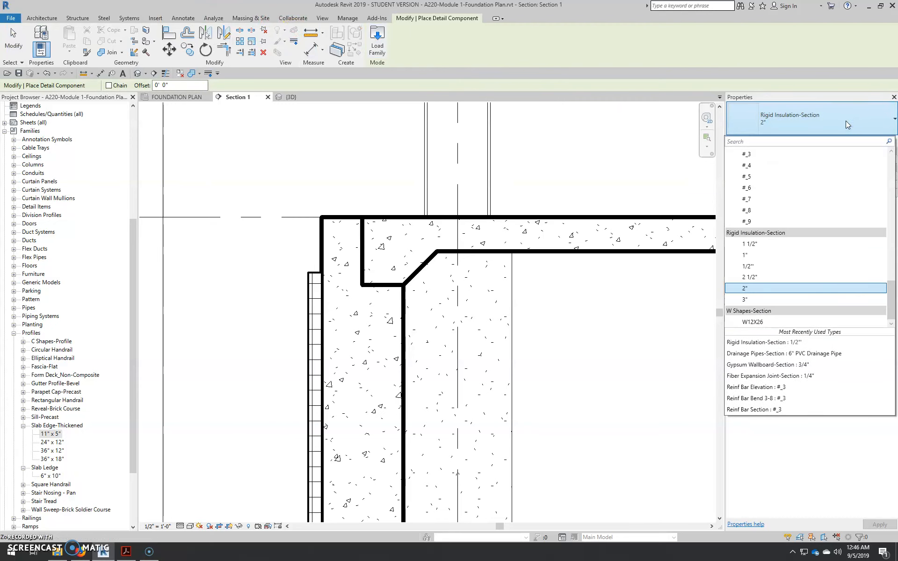
left_click_drag(892, 294, 887, 177)
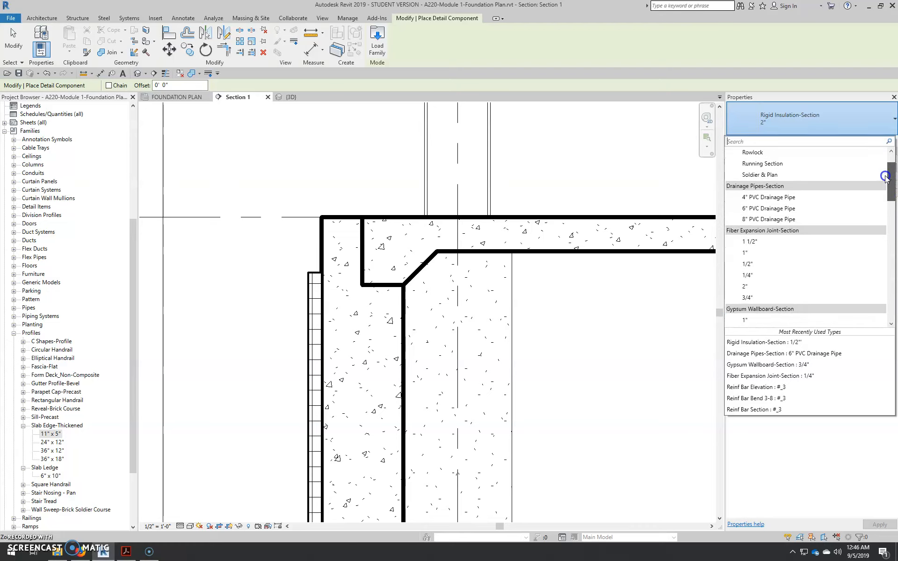
left_click(745, 265)
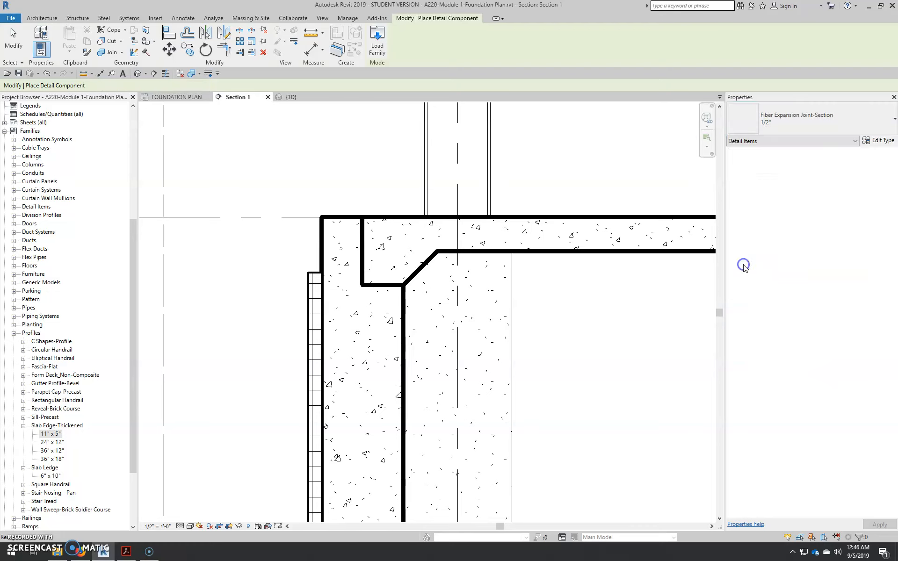
scroll(352, 262, "up", 2)
scroll(360, 280, "up", 3)
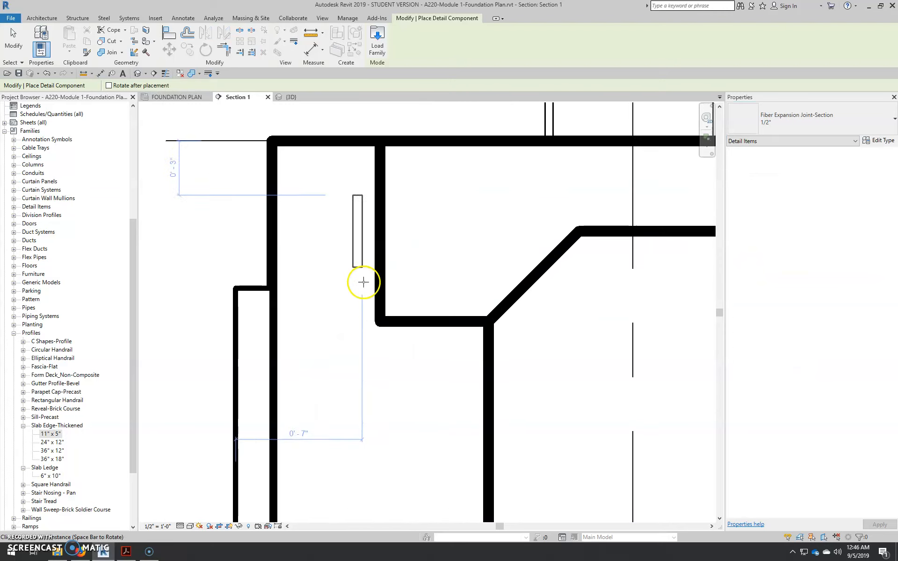
left_click(388, 319)
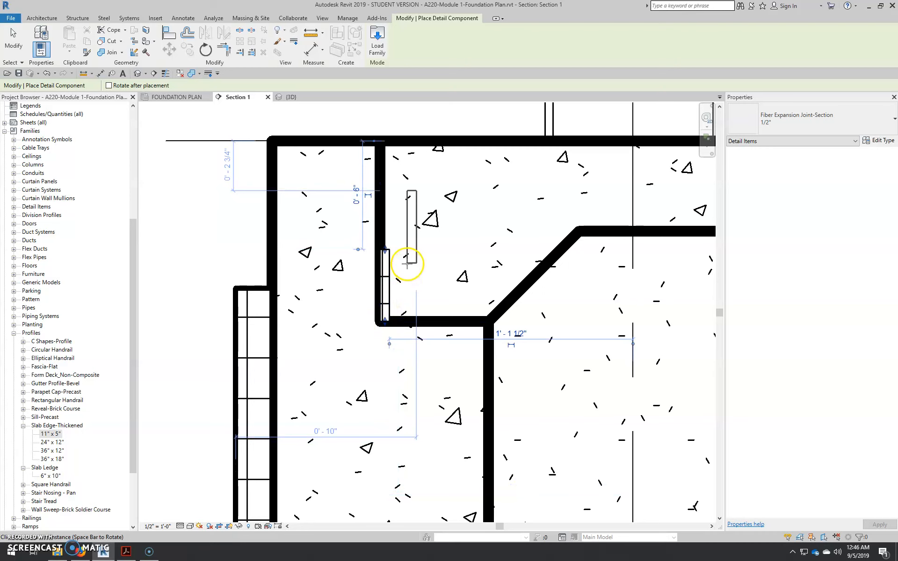
key("Escape")
key("Escape")
Stretch the upper end of the expansion joint to the top of the slab, giving it a depth of 10"
left_click(390, 254)
left_click_drag(389, 254, 388, 141)
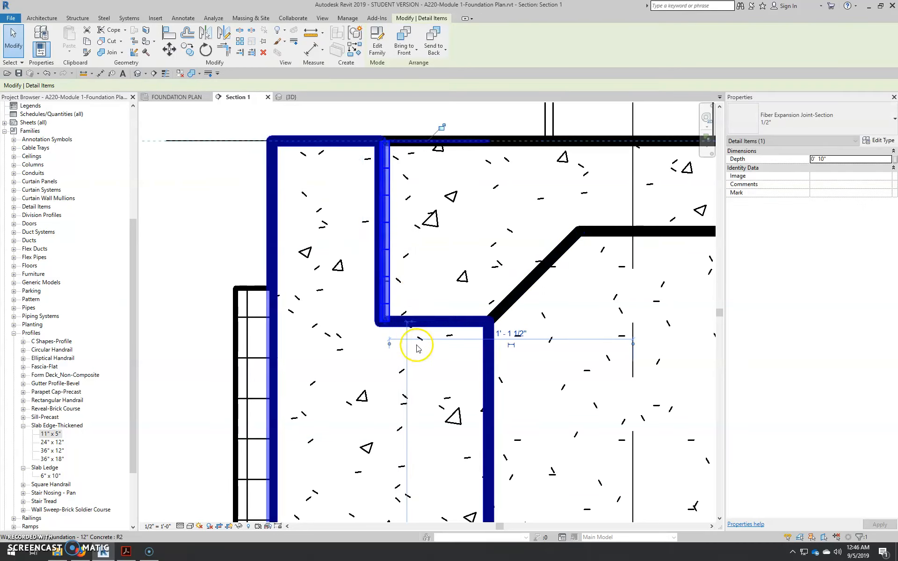
scroll(417, 346, "down", 1)
key("Escape")
scroll(395, 245, "up", 1)
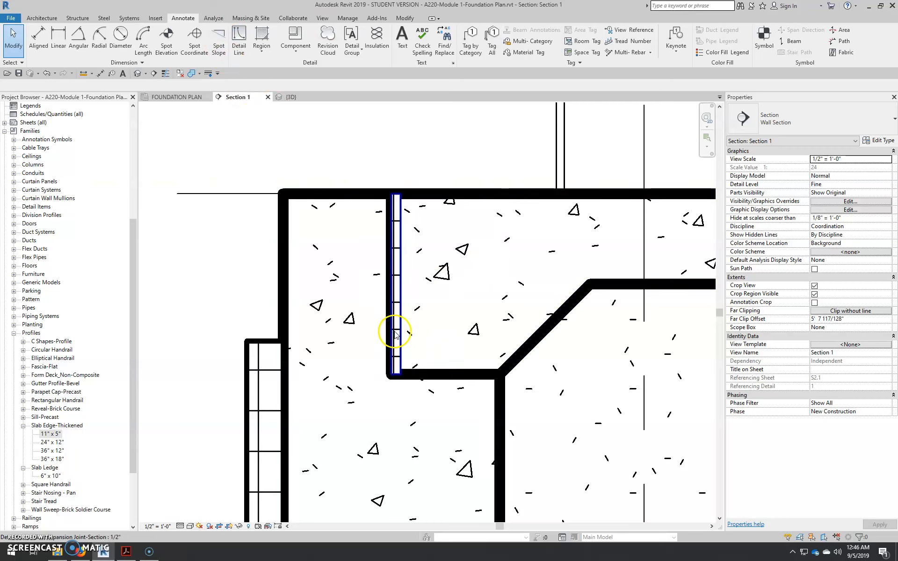
Adjust the lower end of the expansion joint to meet the horizontal face of the slab ledge
left_click(394, 374)
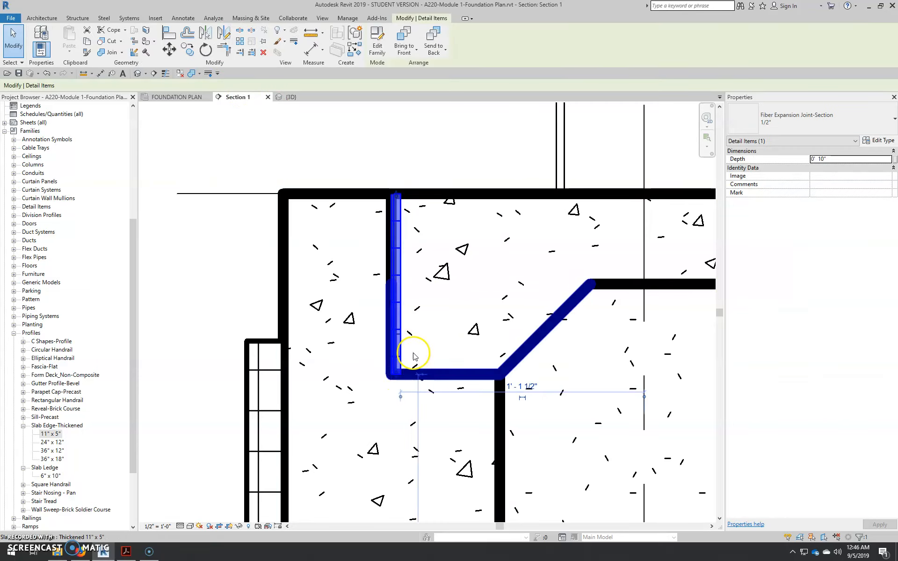
scroll(398, 386, "up", 5)
left_click_drag(396, 367, 396, 351)
scroll(396, 356, "down", 5)
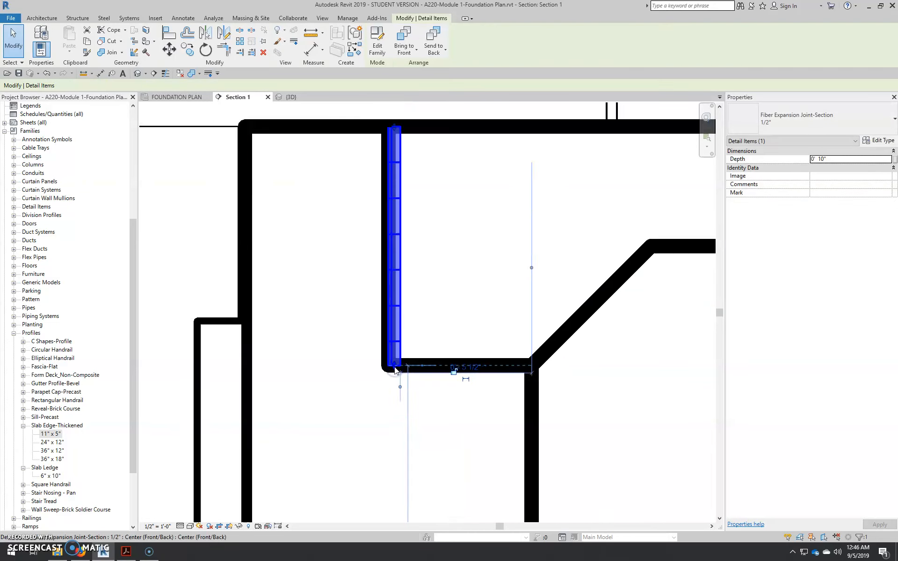
scroll(438, 361, "down", 3)
scroll(400, 341, "up", 4)
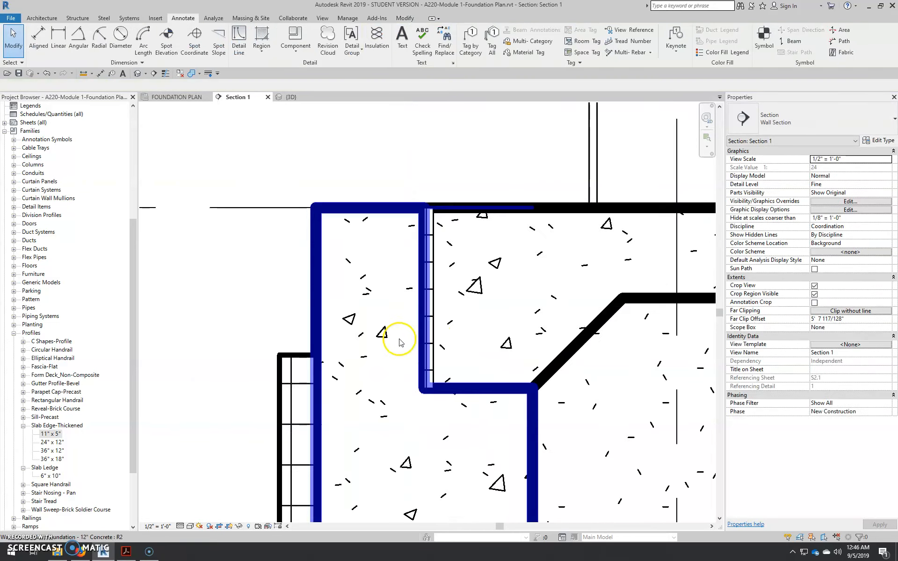
scroll(405, 293, "down", 3)
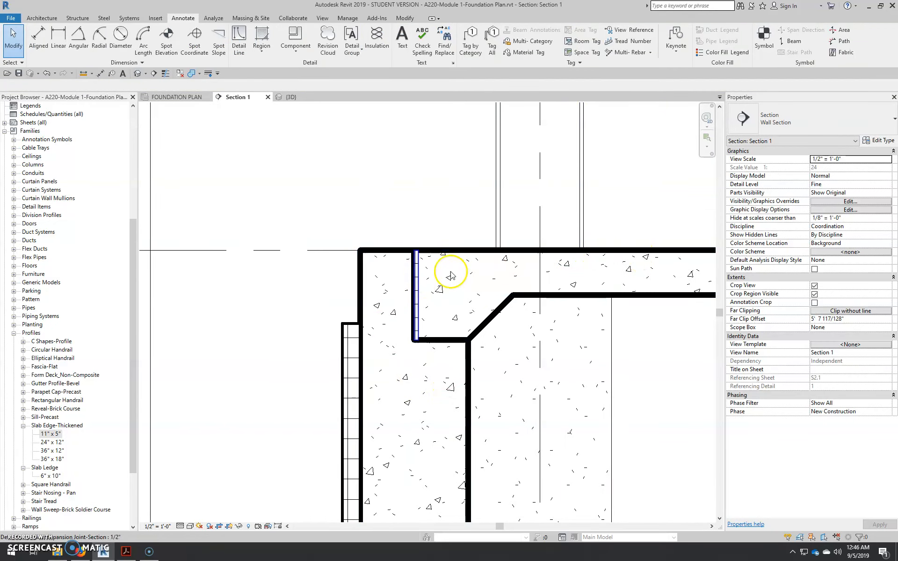
scroll(408, 337, "down", 2)
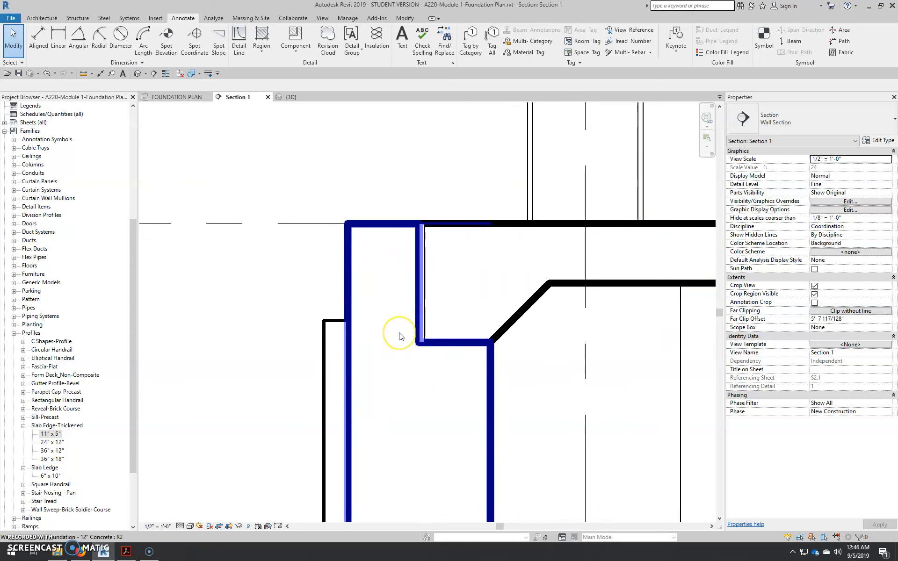
left_click(332, 305)
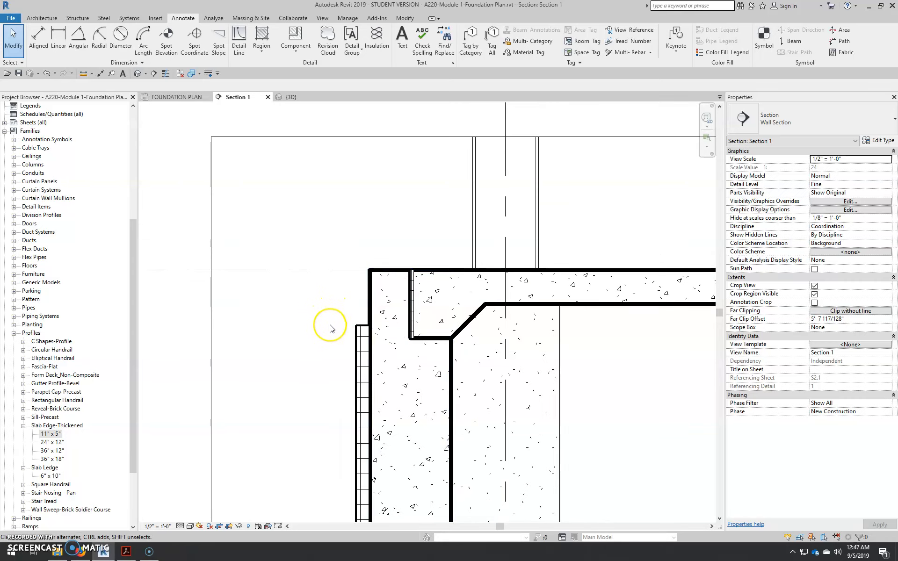
Use Linework to override the horizontal and vertical edges of the slab ledge notch, beside the expansion joint, with the Medium Lines style
scroll(330, 327, "up", 2)
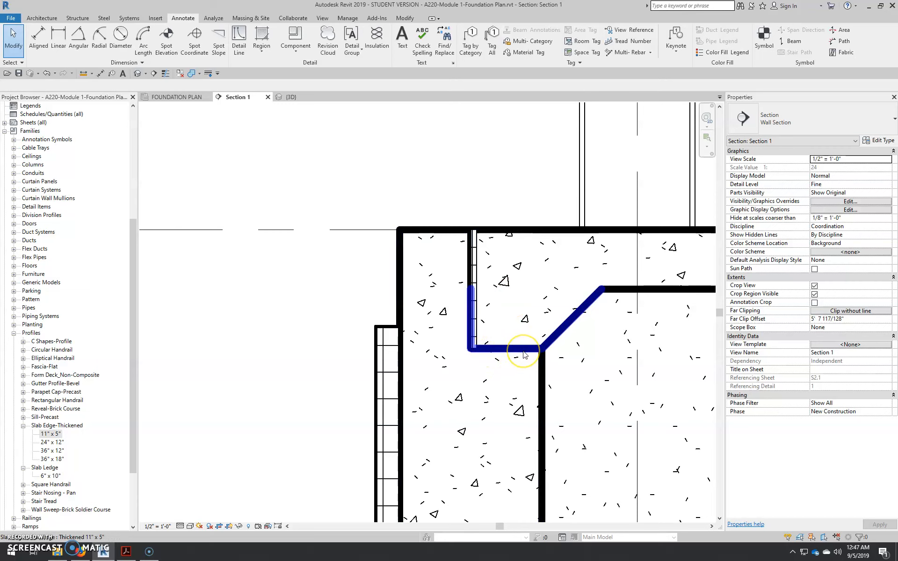
left_click(405, 18)
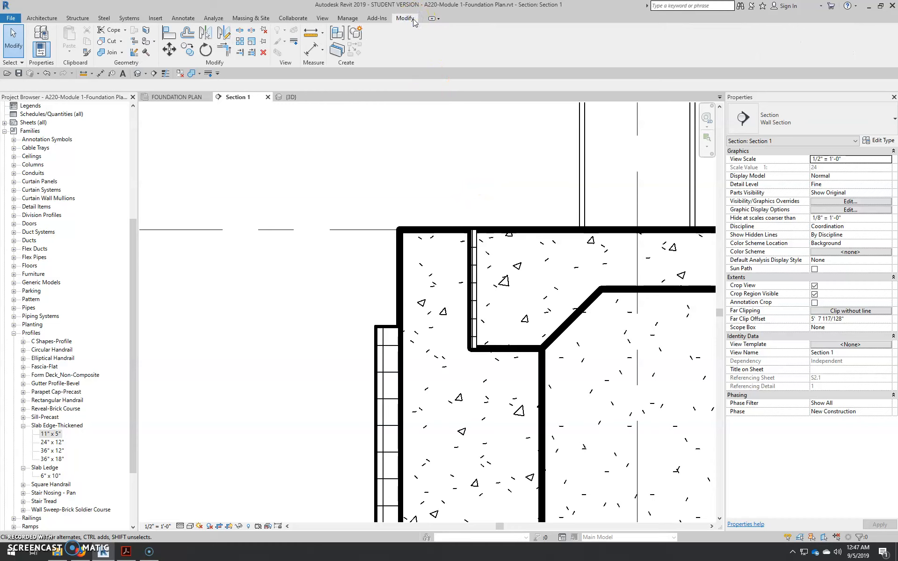
left_click(295, 43)
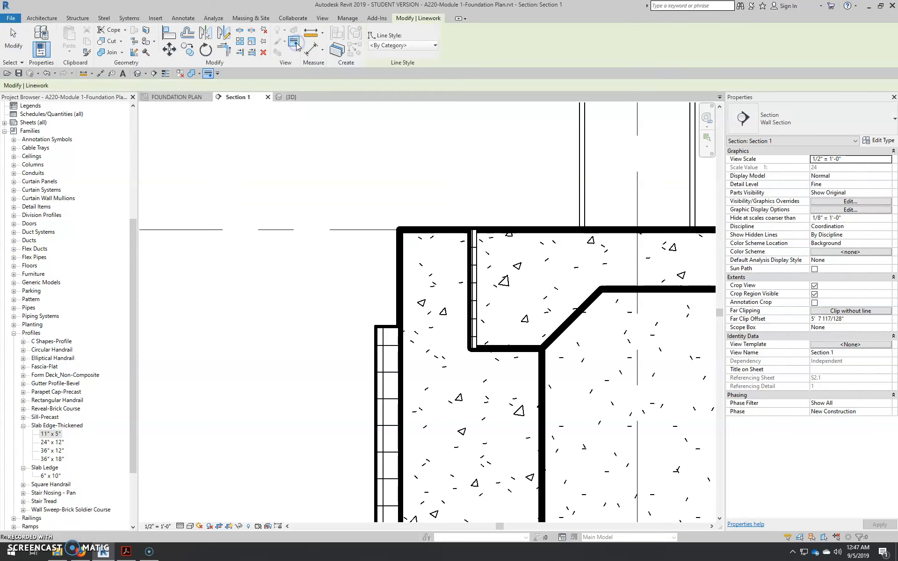
left_click(405, 45)
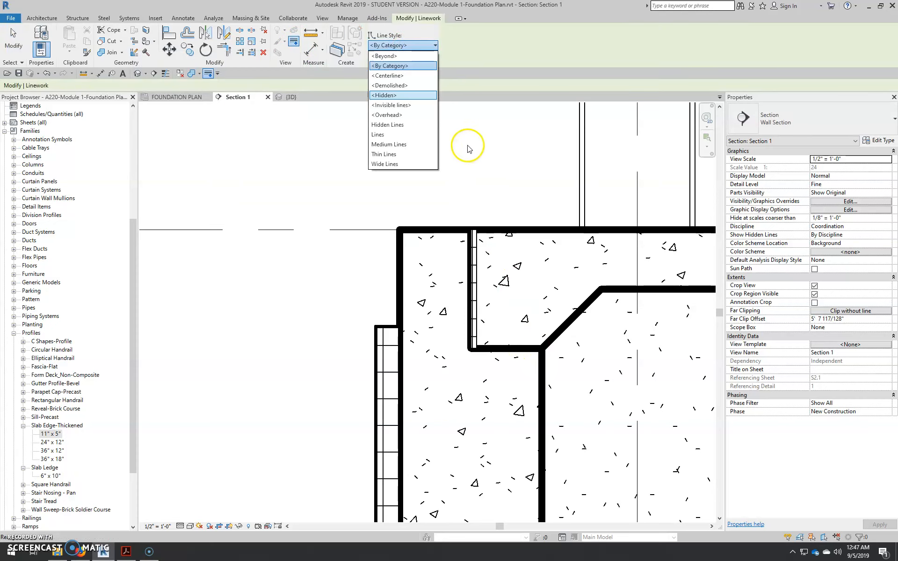
left_click(390, 145)
left_click(501, 348)
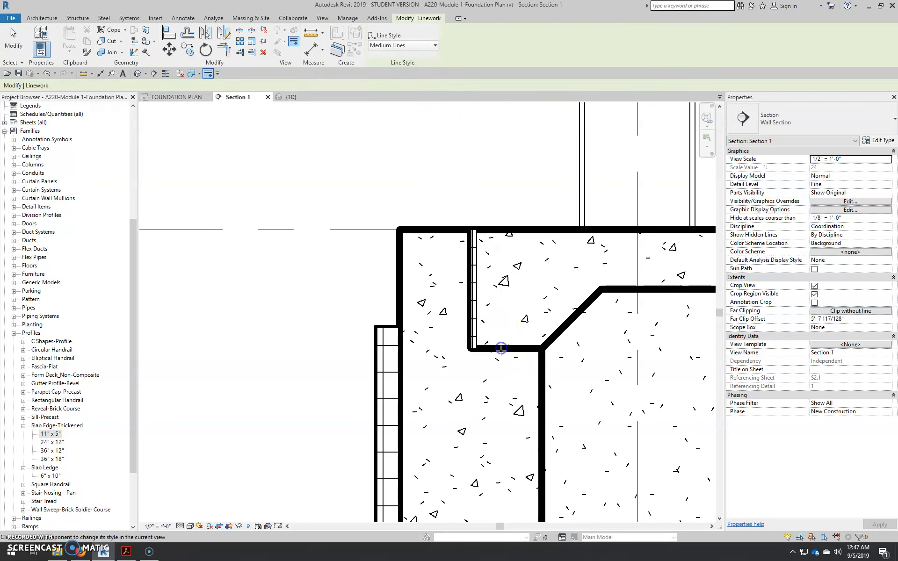
left_click(496, 348)
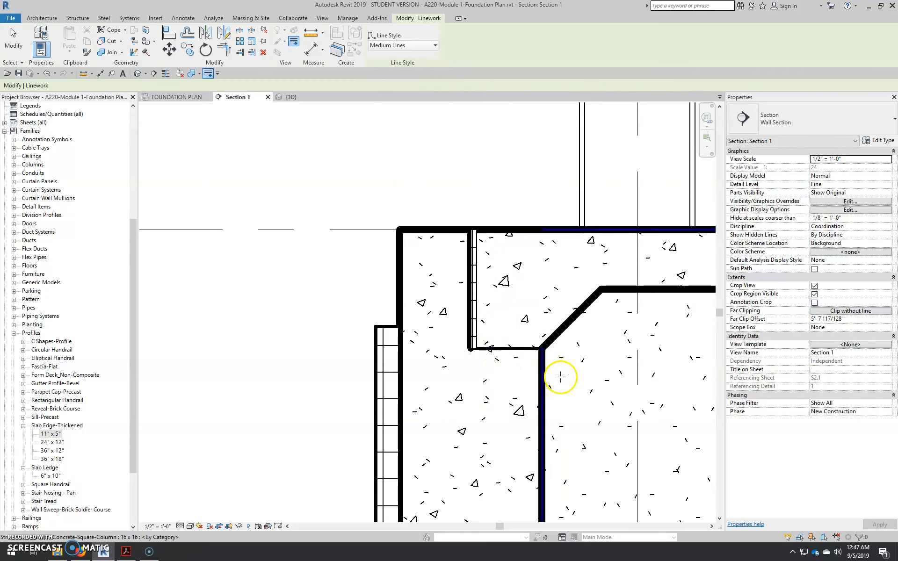
left_click(468, 306)
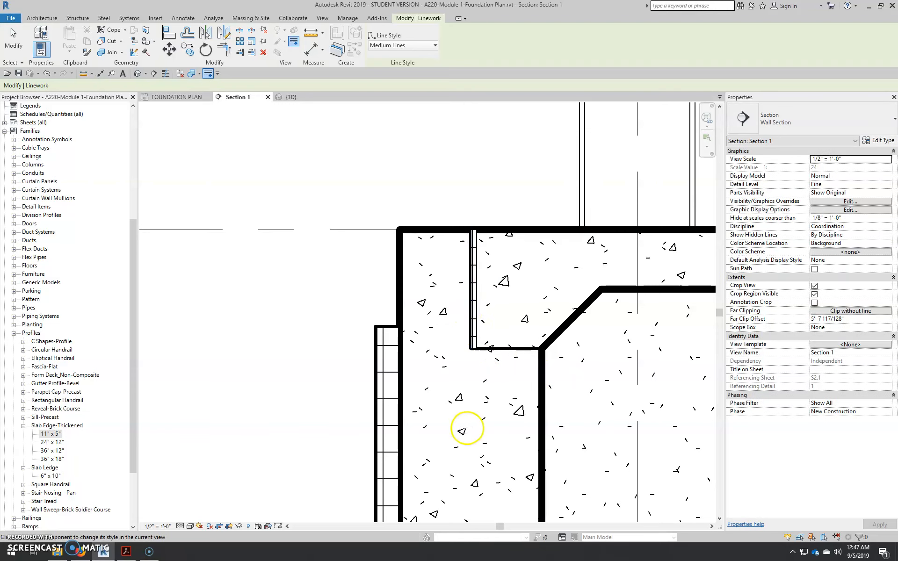
scroll(465, 260, "up", 2)
key("Escape")
scroll(495, 331, "down", 2)
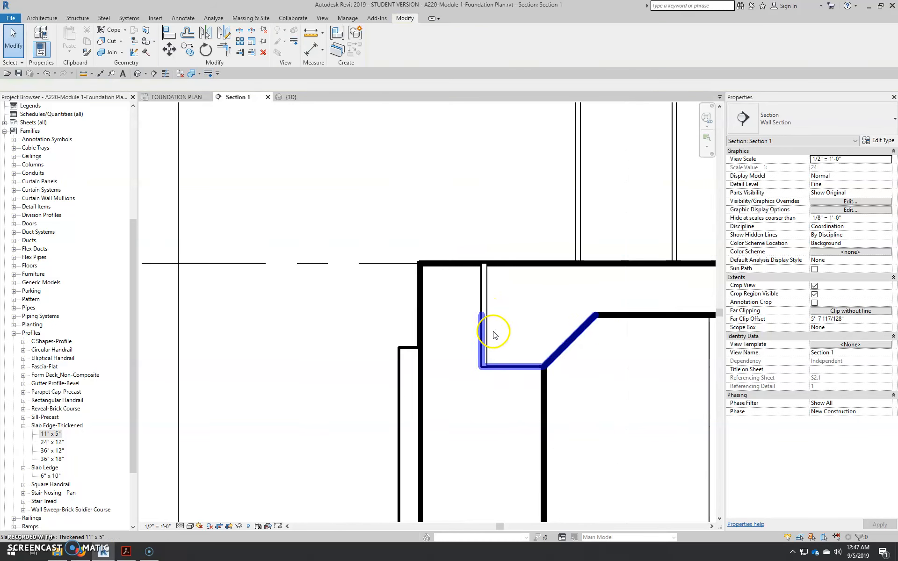
scroll(391, 310, "down", 3)
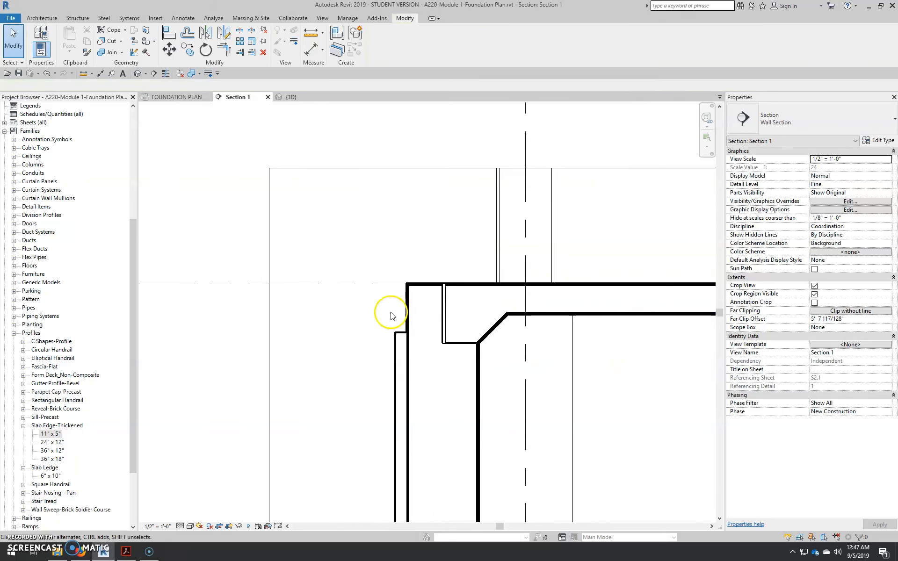
scroll(469, 448, "up", 1)
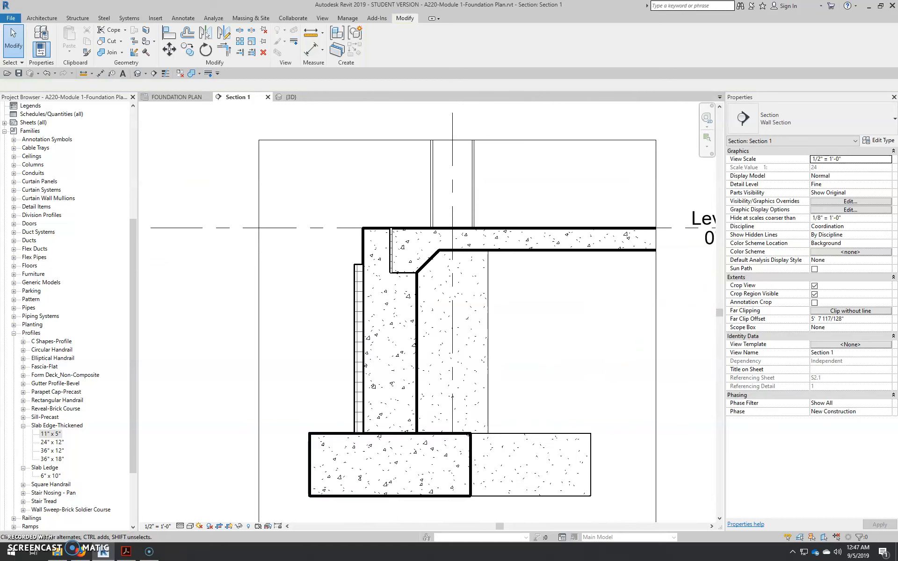
middle_click_drag(497, 418, 505, 391)
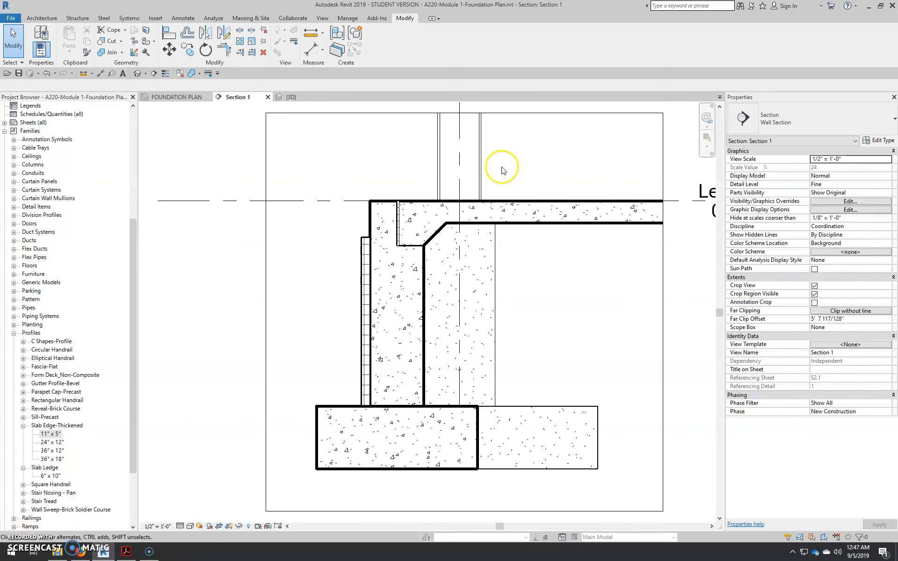